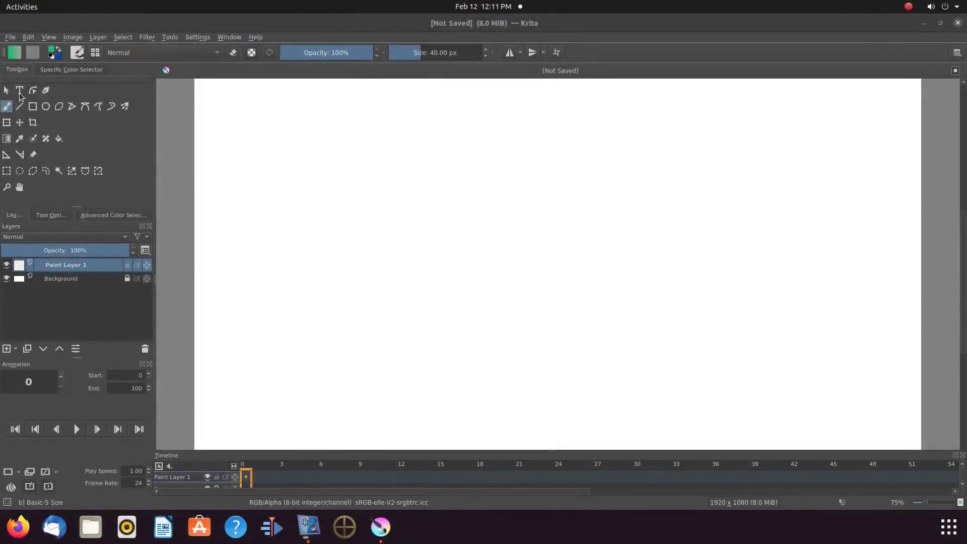
Add a text object in the upper part of the canvas and replace its placeholder with "This is Redfeather"
click(19, 91)
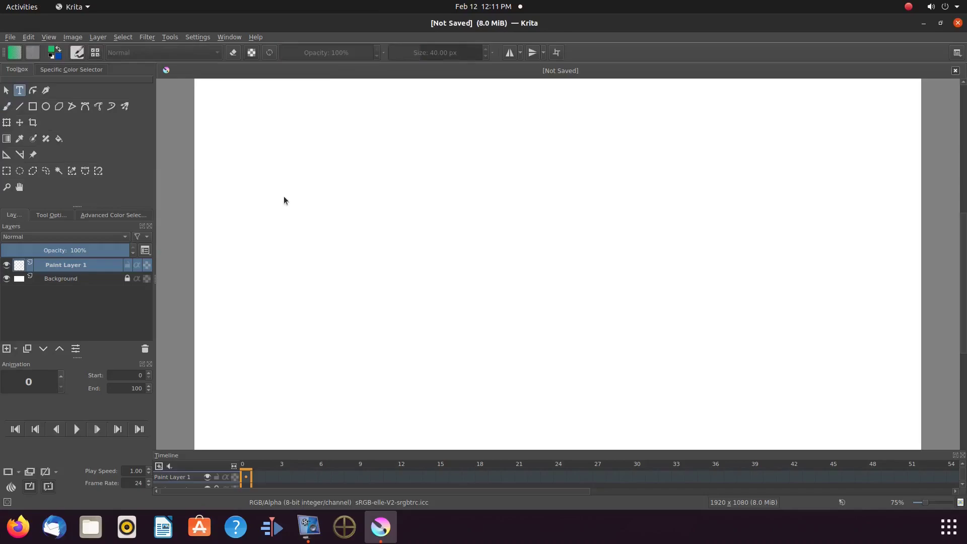
drag(292, 177, 447, 233)
drag(502, 260, 503, 259)
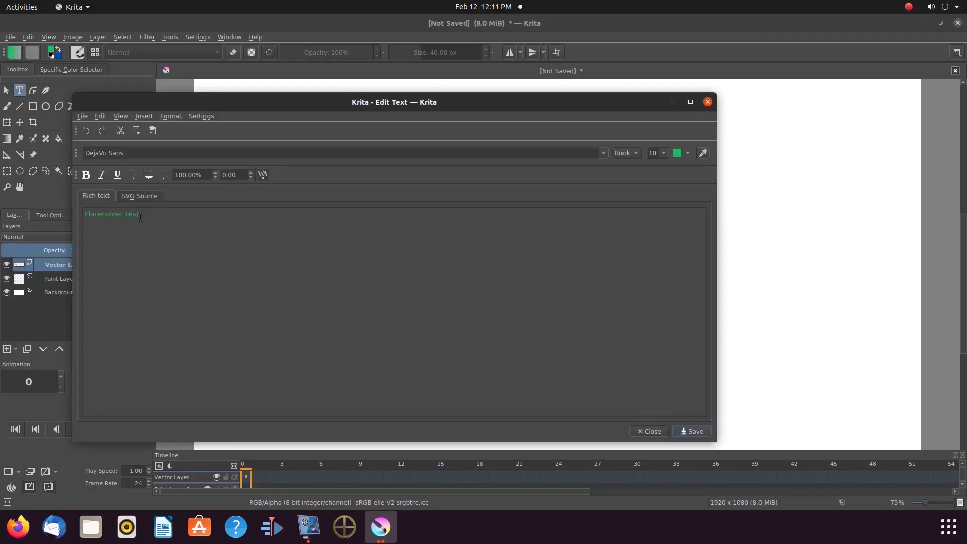
drag(141, 214, 84, 215)
text(This is Redfeather)
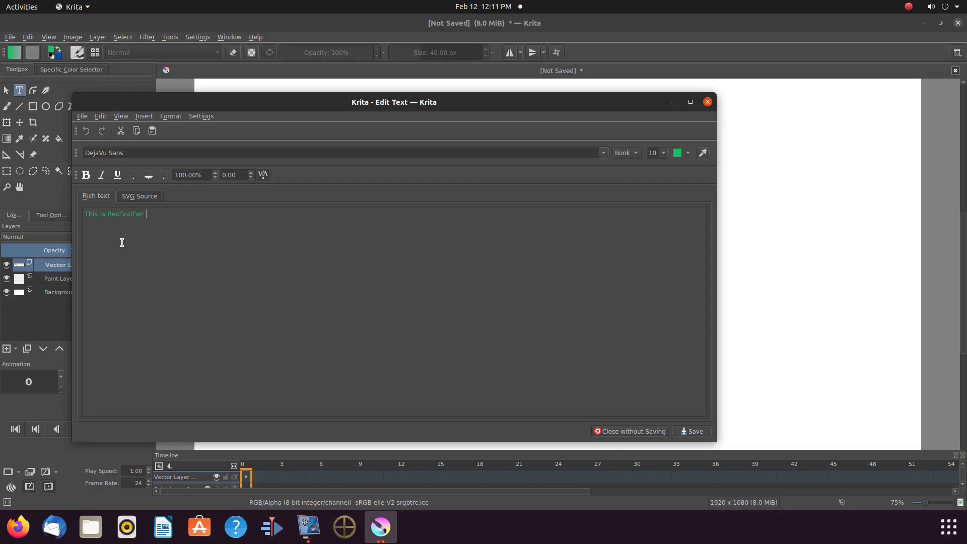
Colour the text dark red and set its font size to 48
click(688, 153)
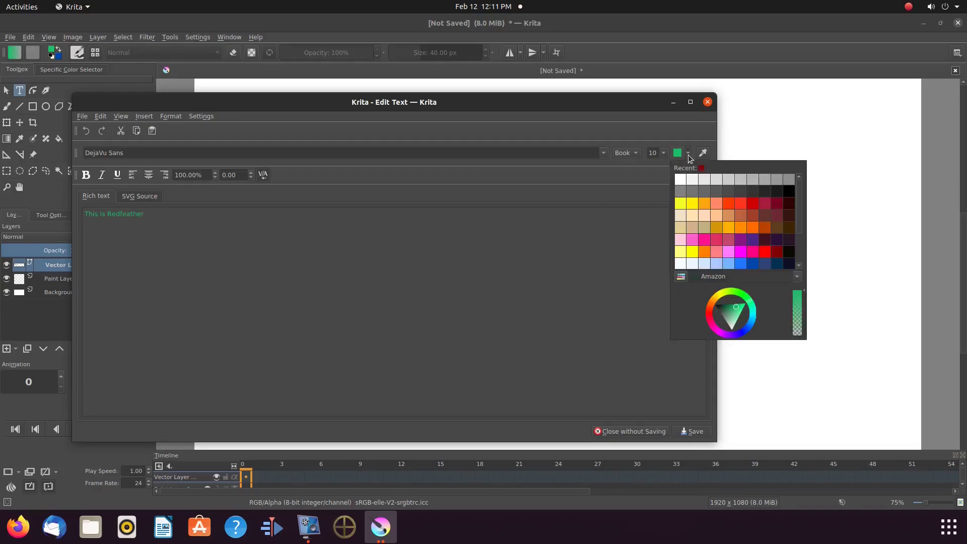
click(777, 255)
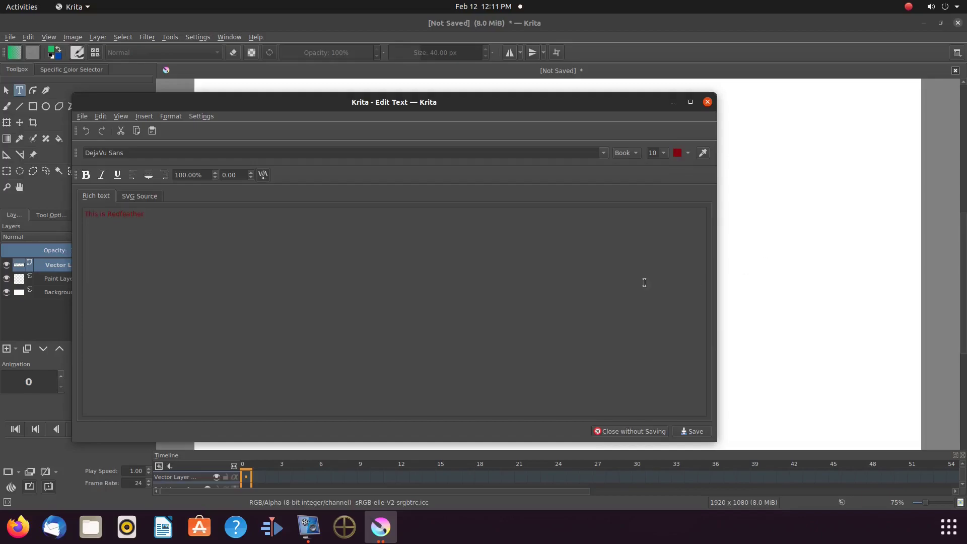
click(662, 153)
scroll(661, 206, down, 3)
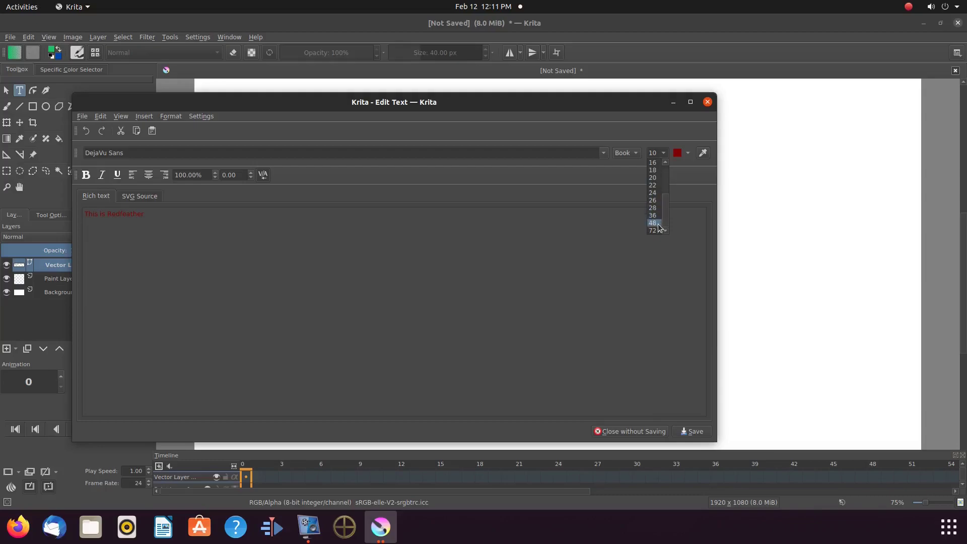
click(654, 223)
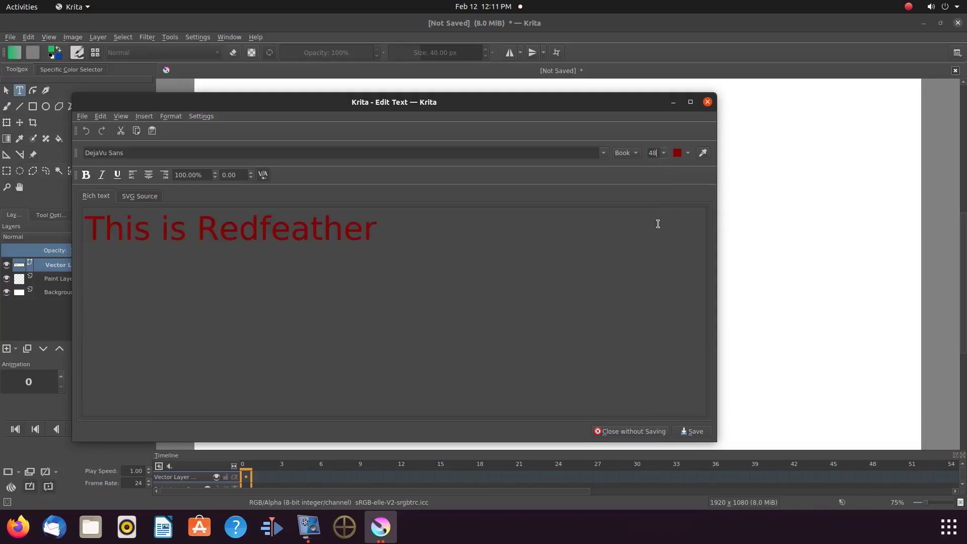
Save the text edit, close the editor, and move the text slightly right toward the canvas centre
click(694, 432)
click(650, 431)
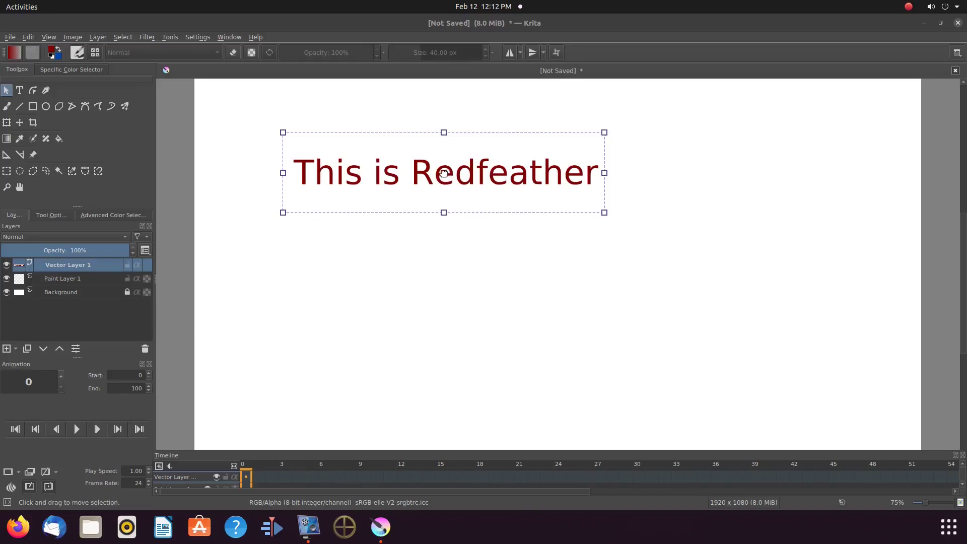
drag(443, 173, 495, 171)
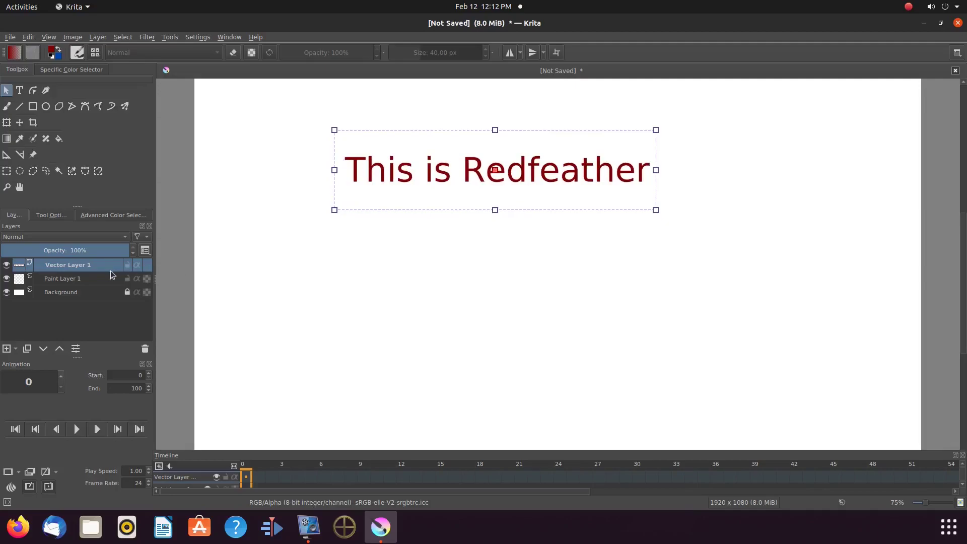
Fill Paint Layer 1 with a solid blue background behind the text
click(72, 280)
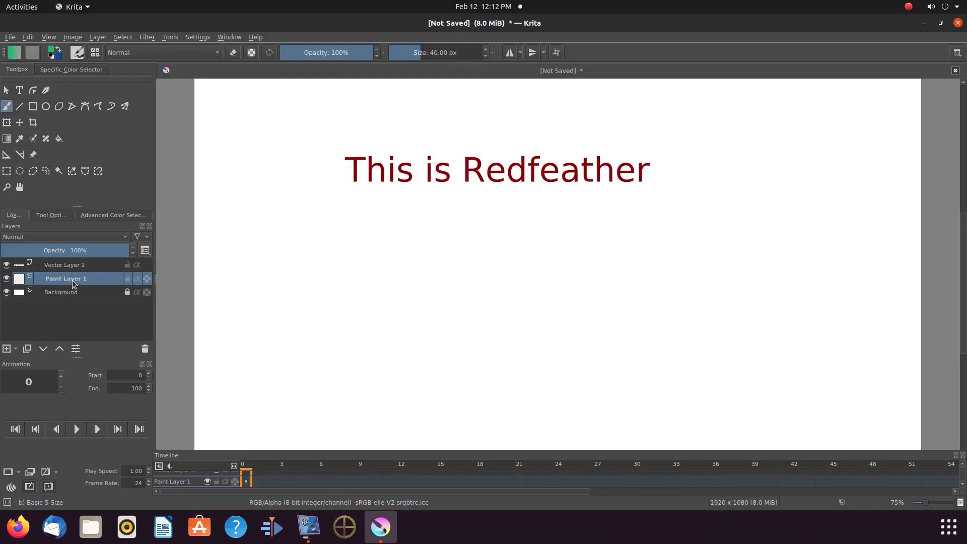
click(112, 214)
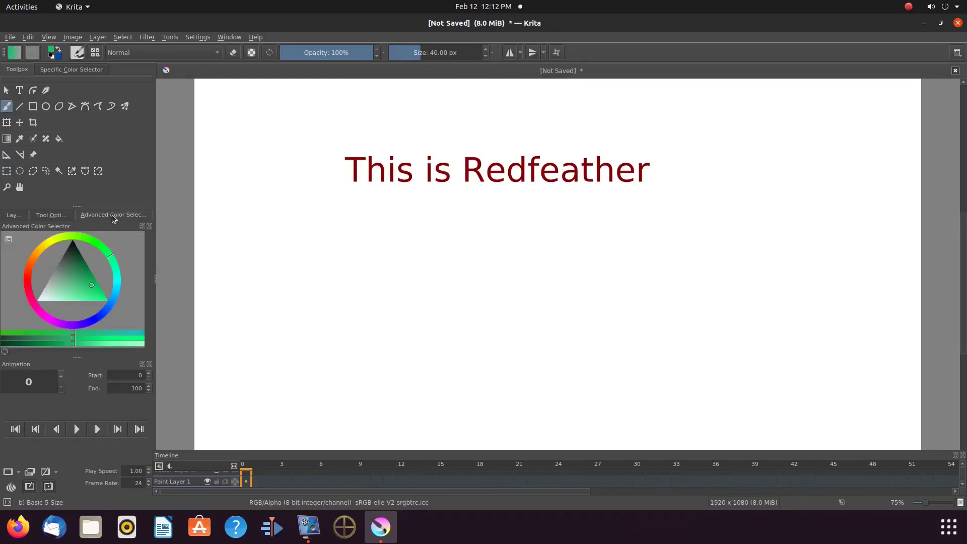
click(96, 318)
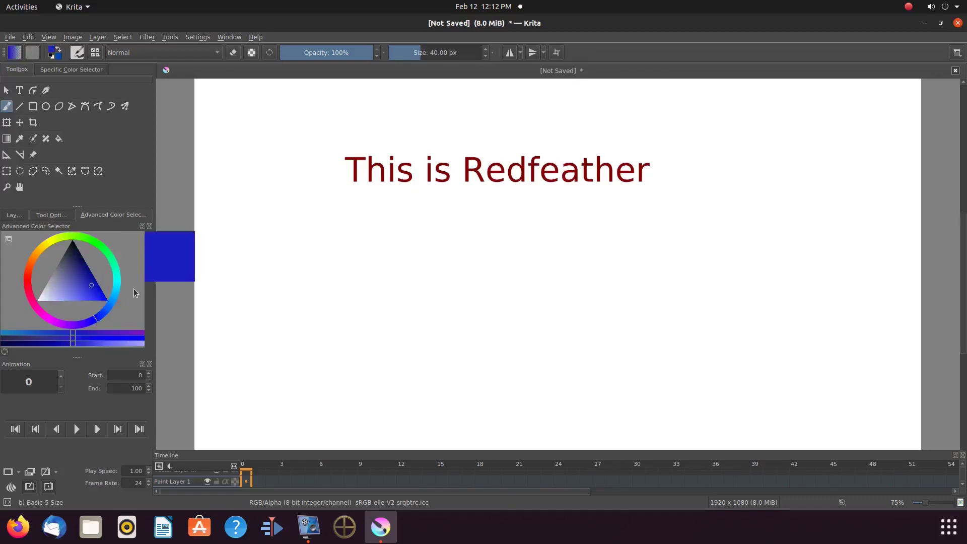
click(60, 140)
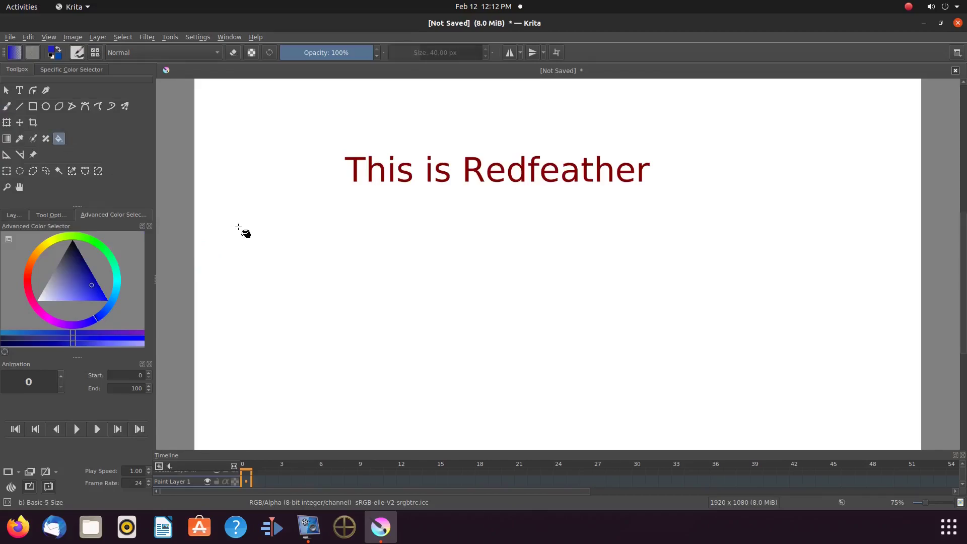
click(254, 268)
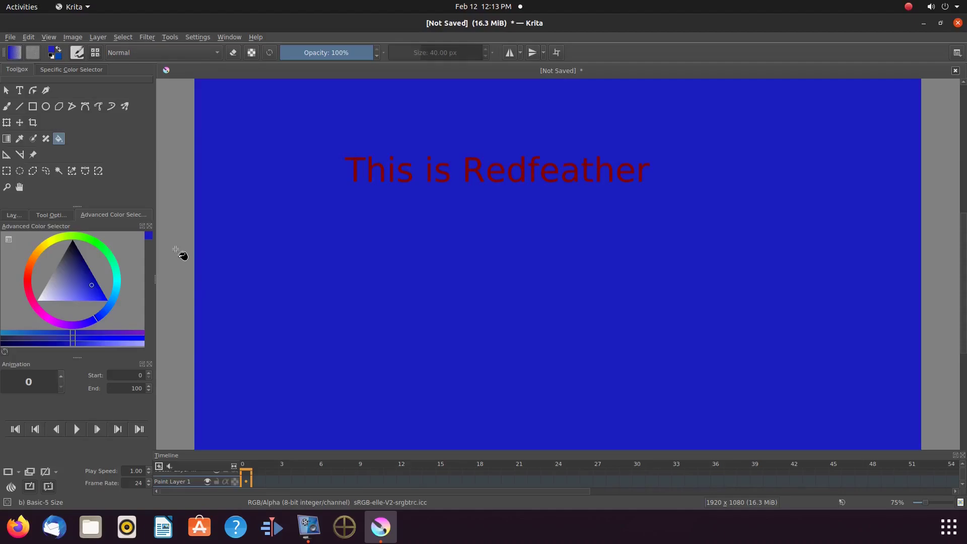
Merge Vector Layer 1 with the blue paint layer below it
click(13, 215)
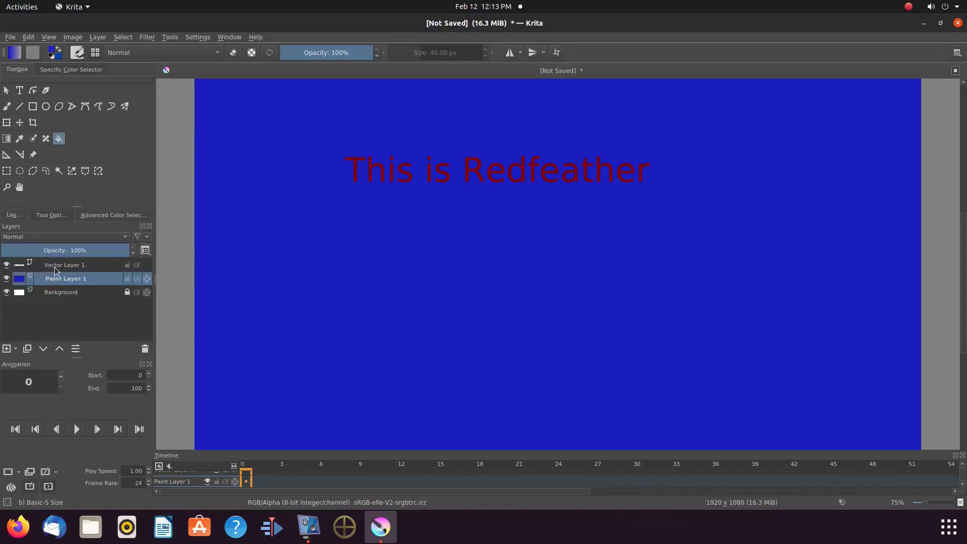
mouse_move(55, 271)
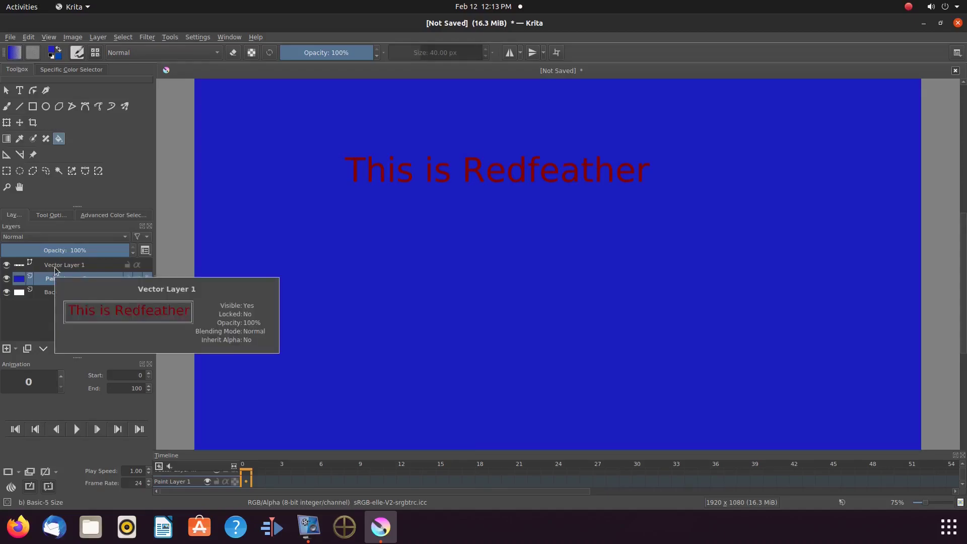
click(55, 265)
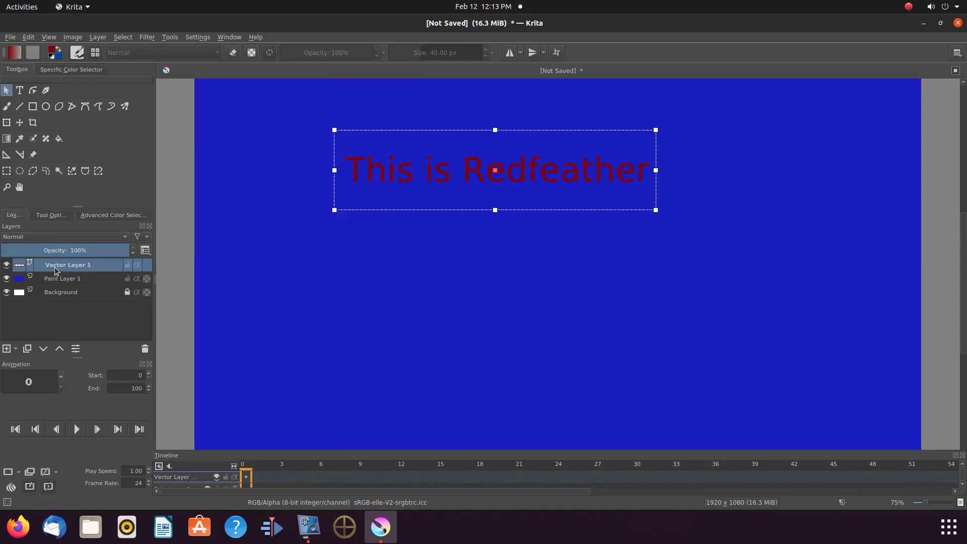
right_click(55, 271)
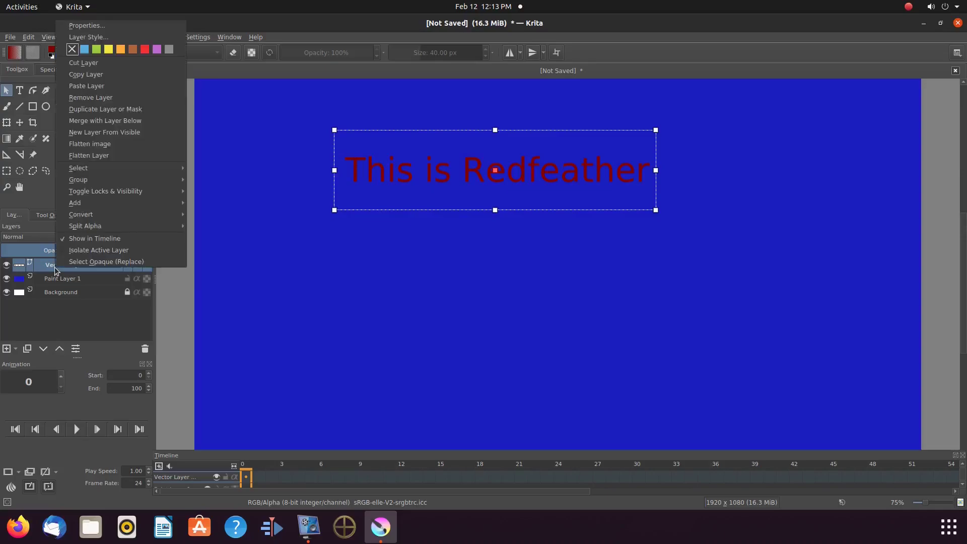
click(91, 122)
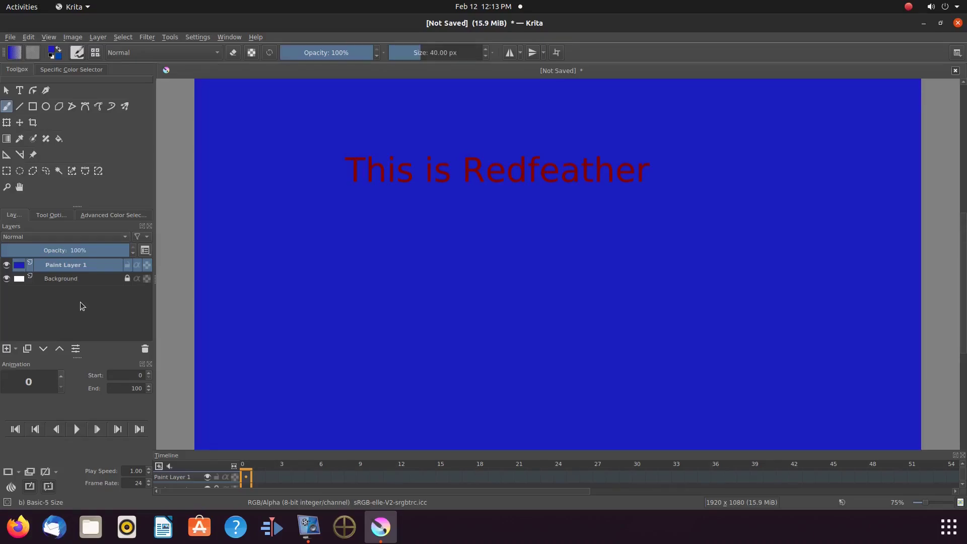
Create duplicate frames of Paint Layer 1 at frames 1, 2 and 3 of the animation
right_click(260, 478)
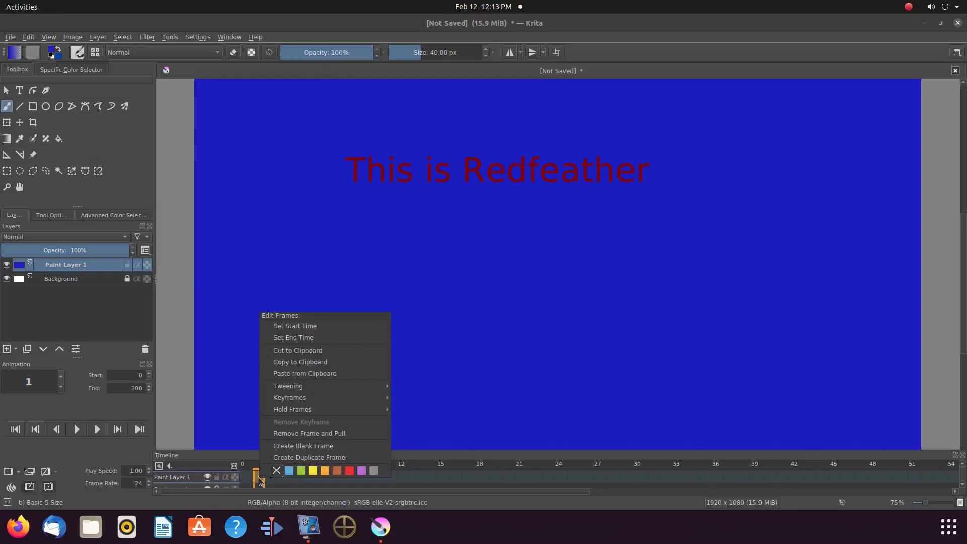
click(282, 458)
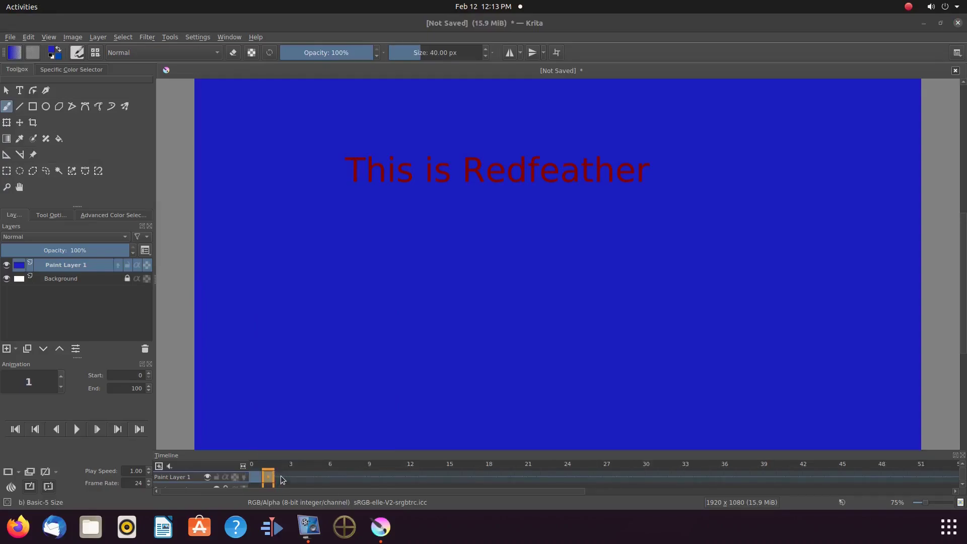
right_click(280, 477)
click(312, 456)
right_click(294, 476)
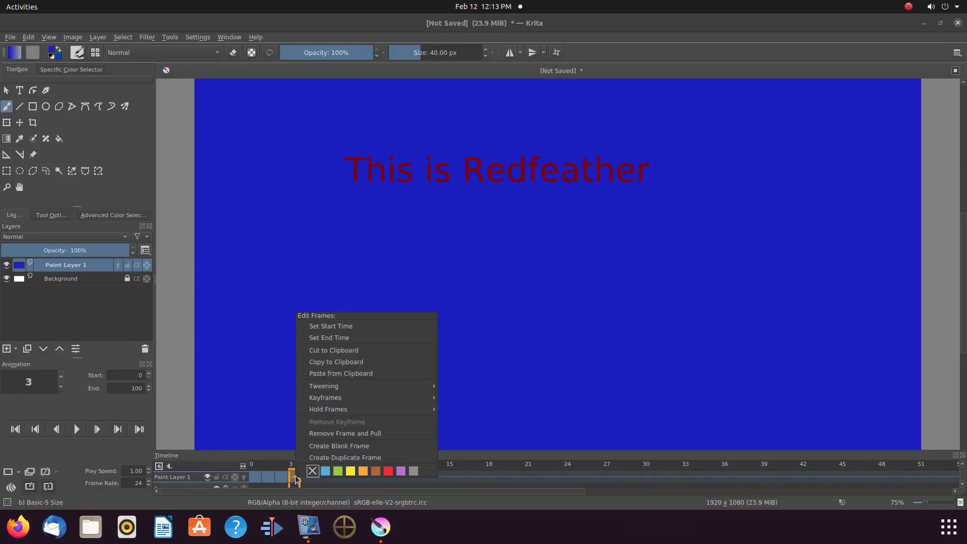
click(319, 457)
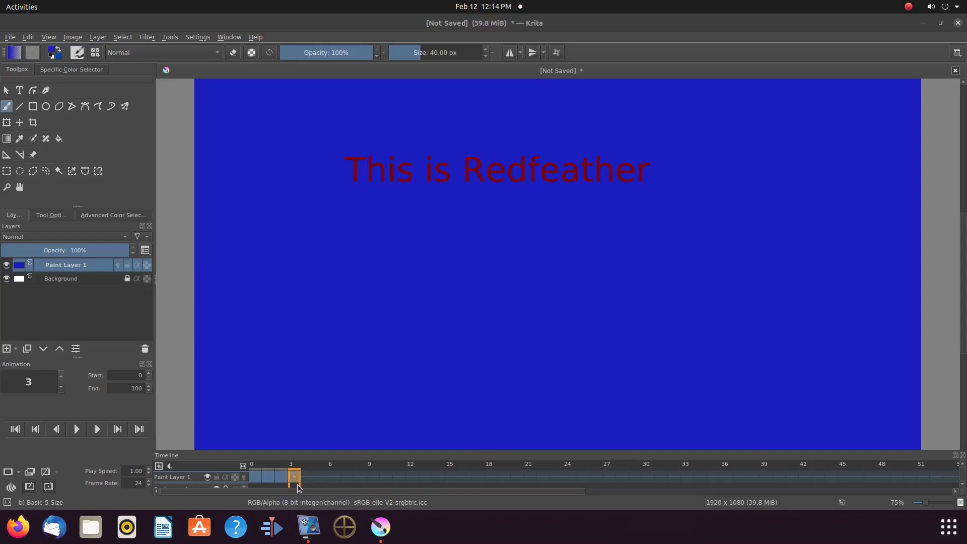
click(298, 487)
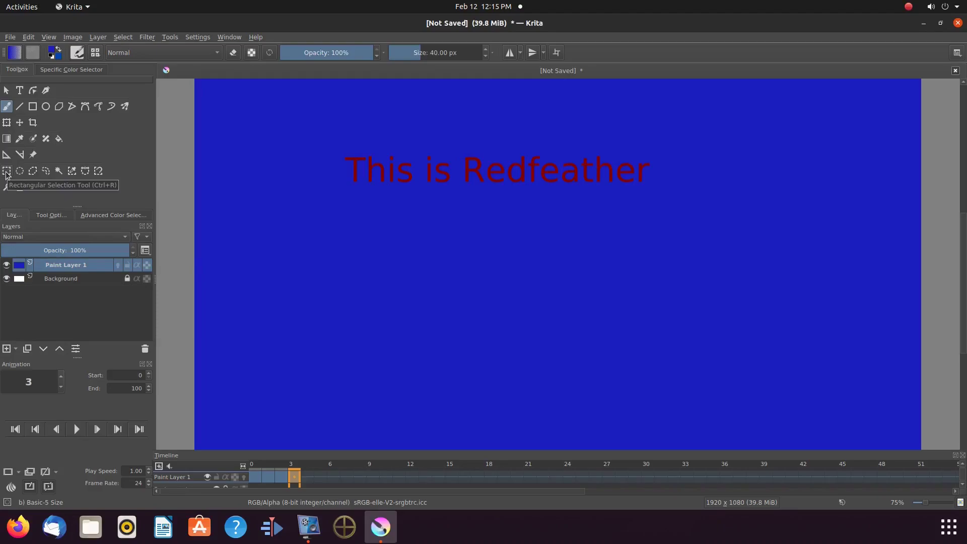
Select a rectangle around the text on frame 3 and start a Mesh transform with 1 column and 1 row
click(6, 172)
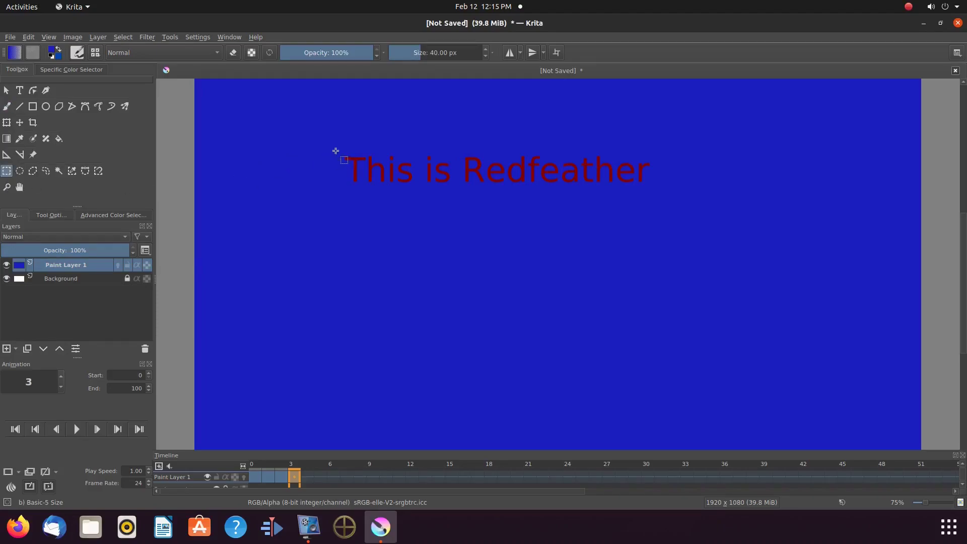
drag(340, 149, 657, 192)
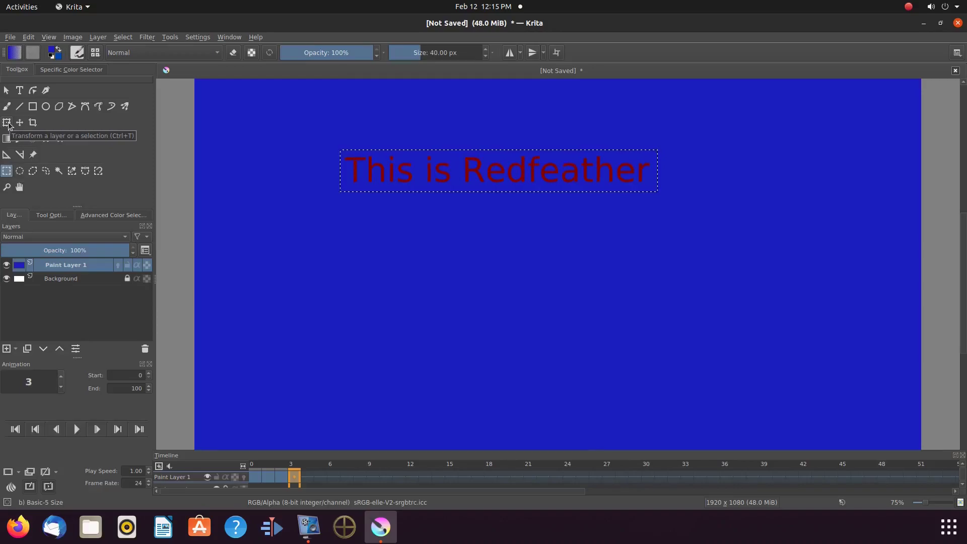
click(7, 123)
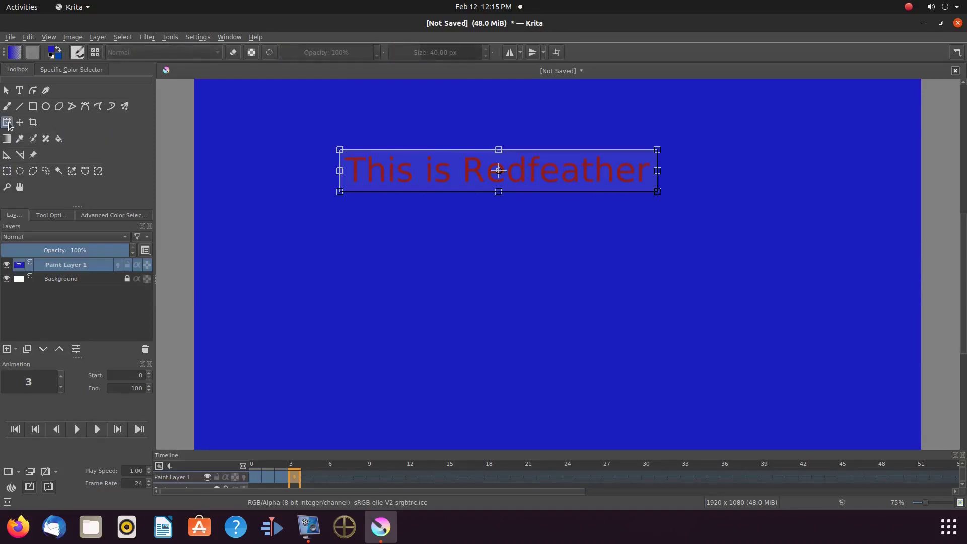
click(45, 217)
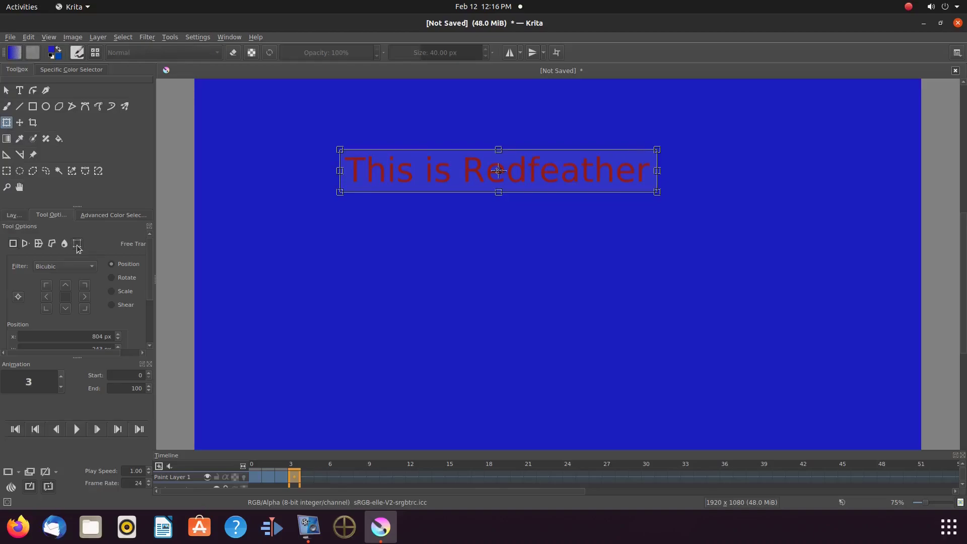
click(78, 245)
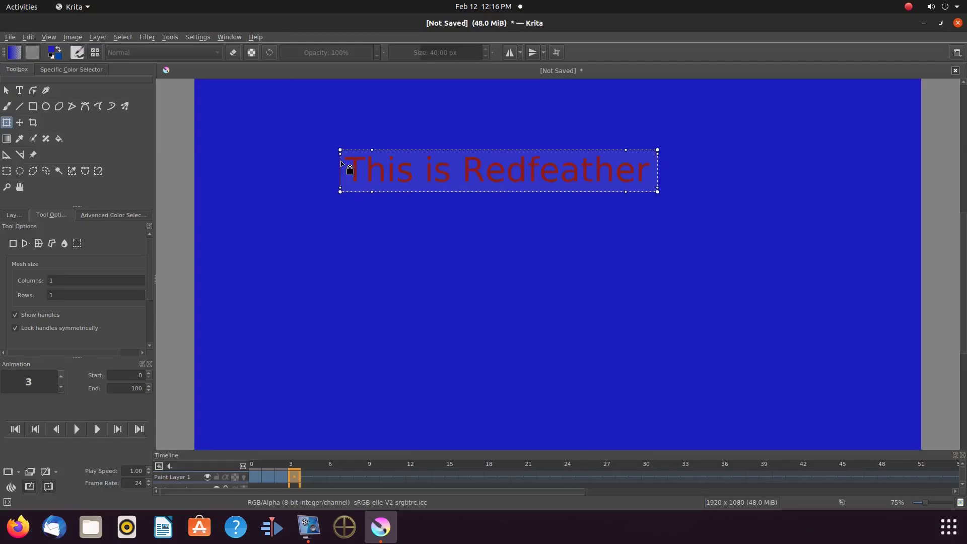
Warp the text into a slight upward arch by pulling out its upper corners and bending both long edges up, and deselect it
drag(342, 154, 337, 149)
drag(658, 150, 661, 145)
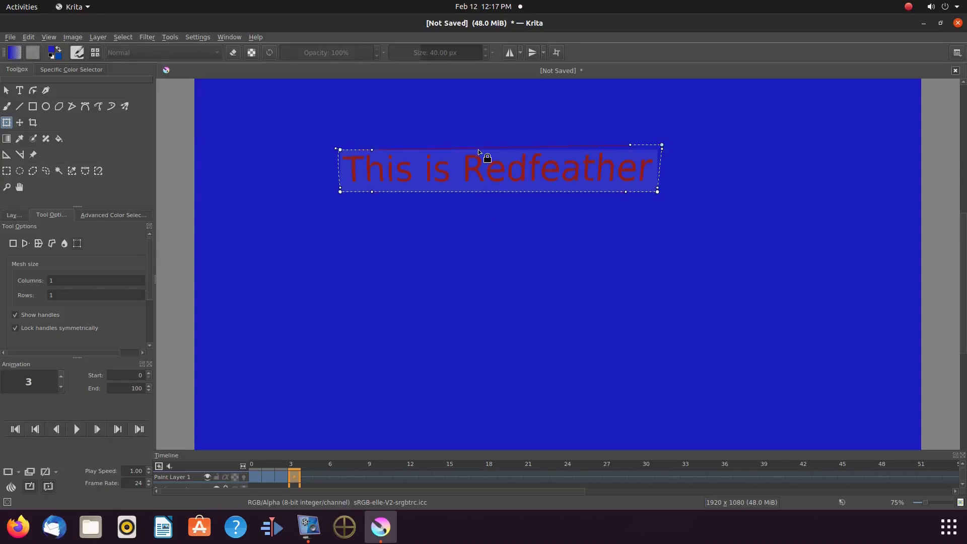
drag(478, 149, 477, 140)
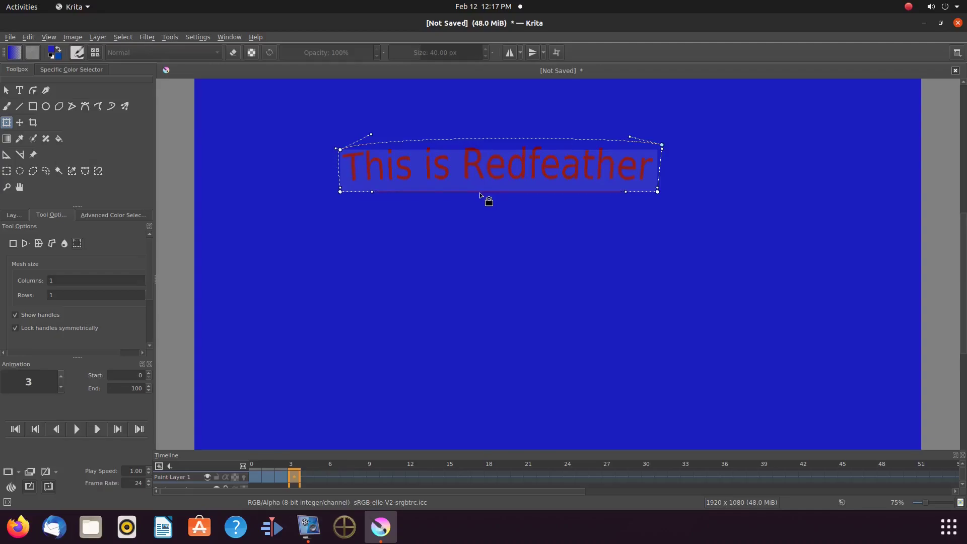
drag(479, 192, 482, 187)
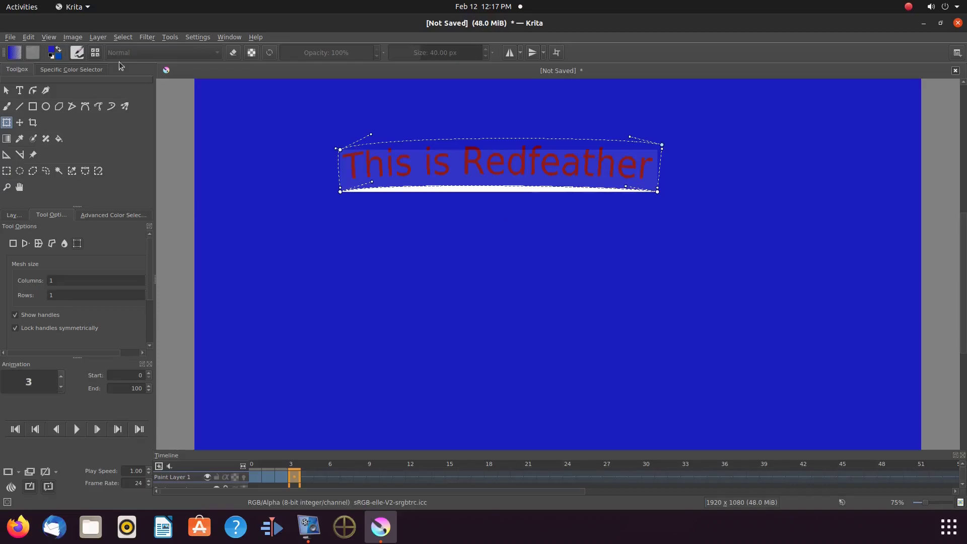
click(123, 38)
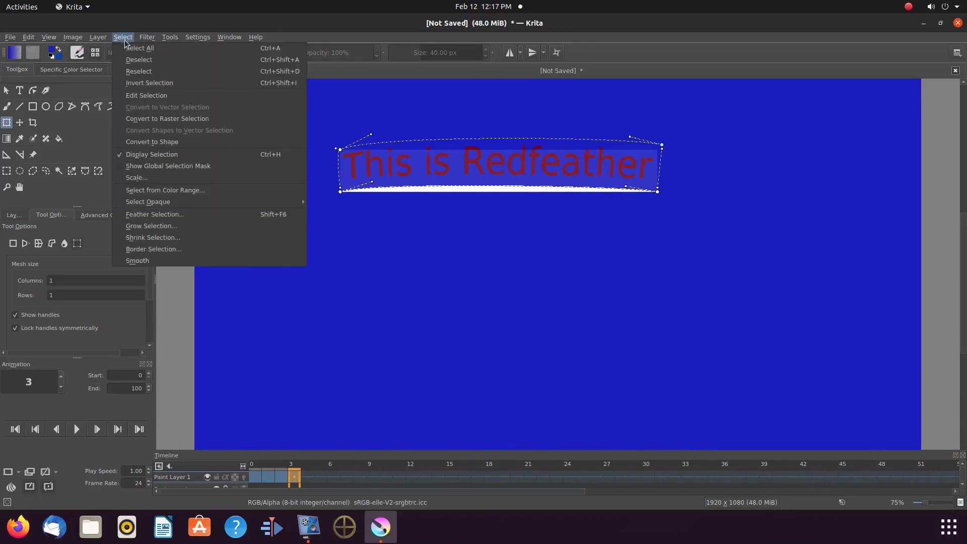
click(142, 60)
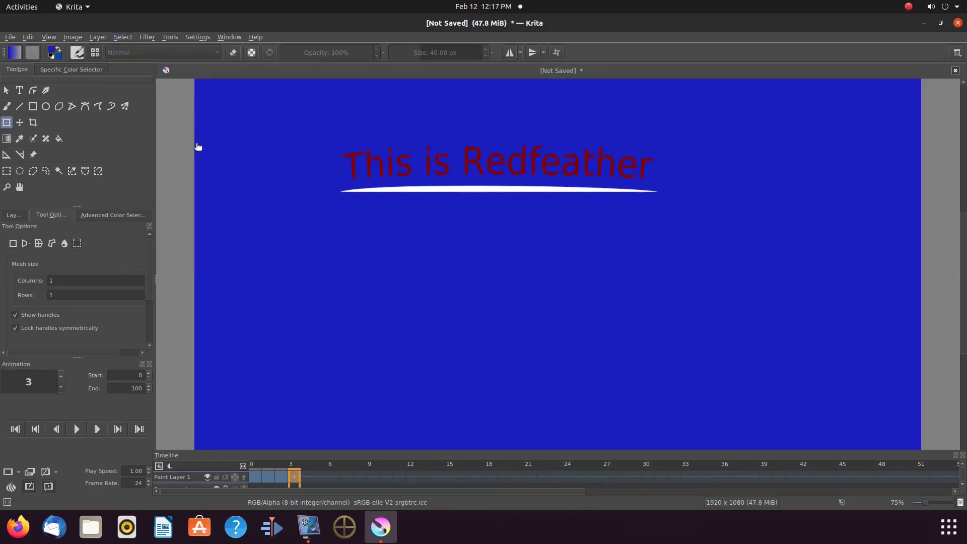
Fill the white gap beneath the arched text on frame 3, including its thin leftover outline, with the blue background colour
click(59, 141)
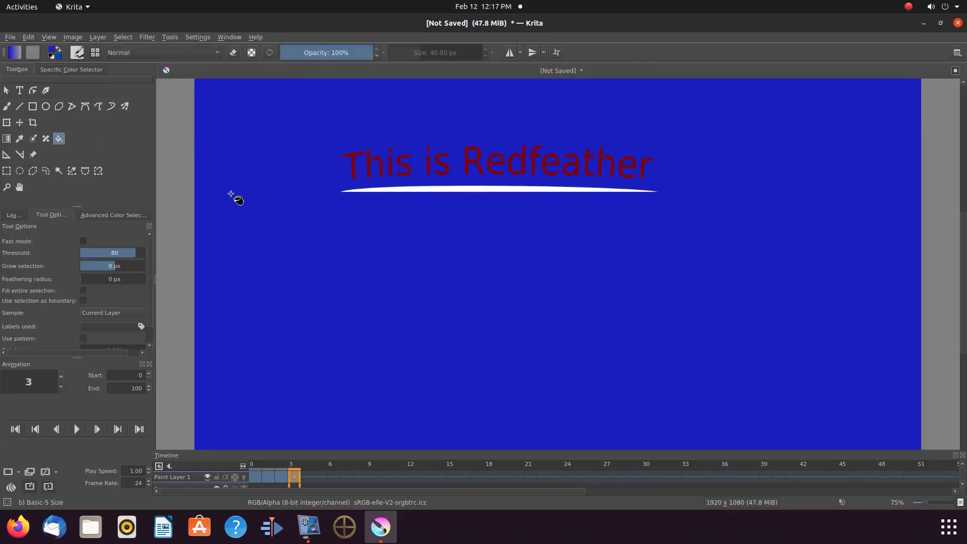
click(371, 189)
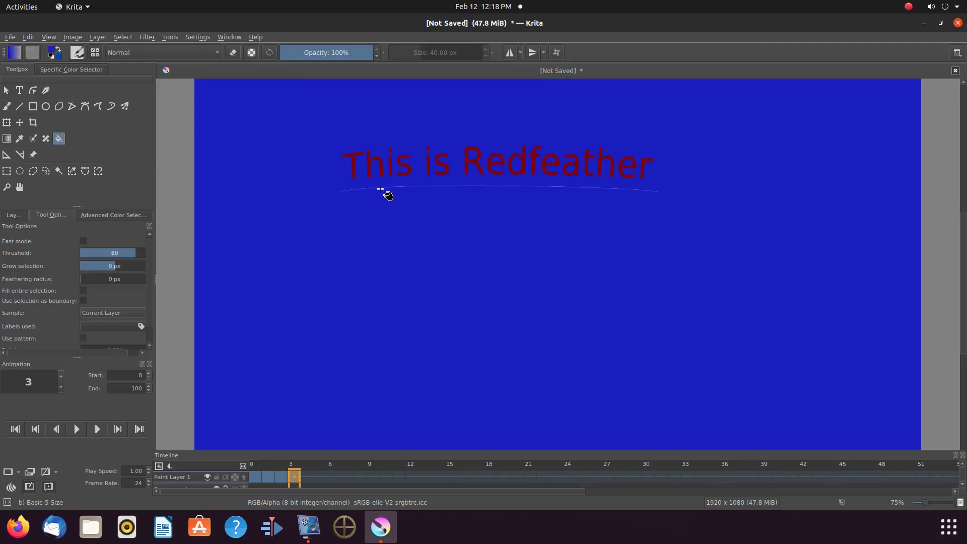
click(382, 187)
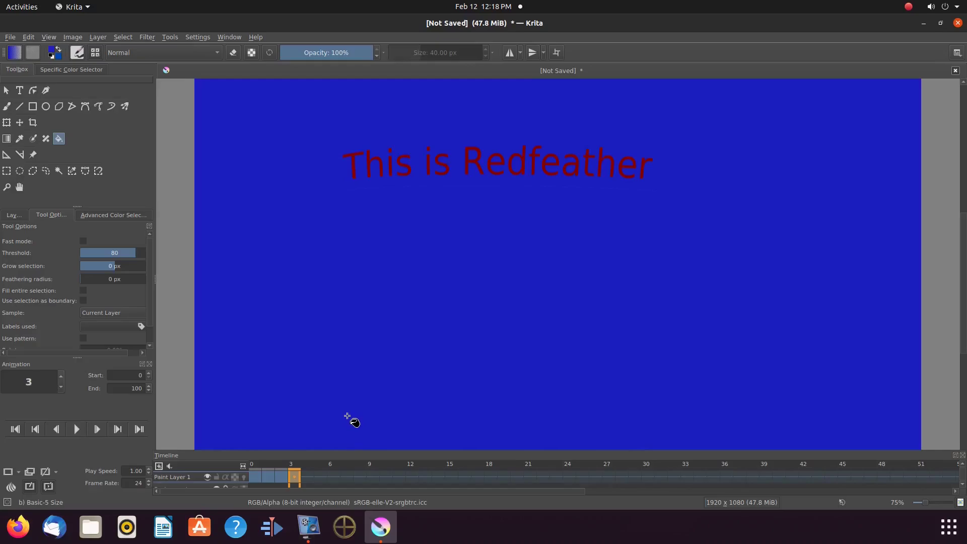
key(b)
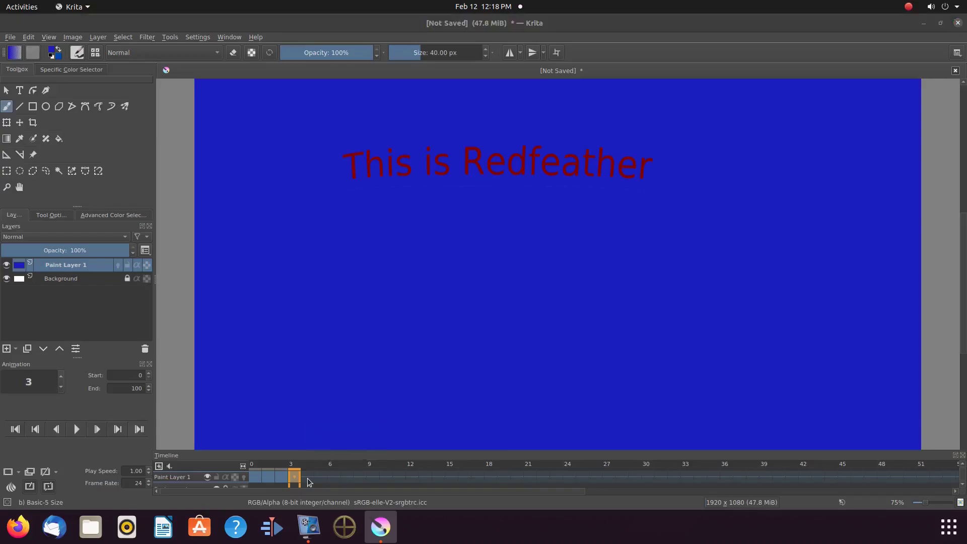
Create duplicate frames of Paint Layer 1 at frames 4, 5 and 6
right_click(308, 478)
click(332, 457)
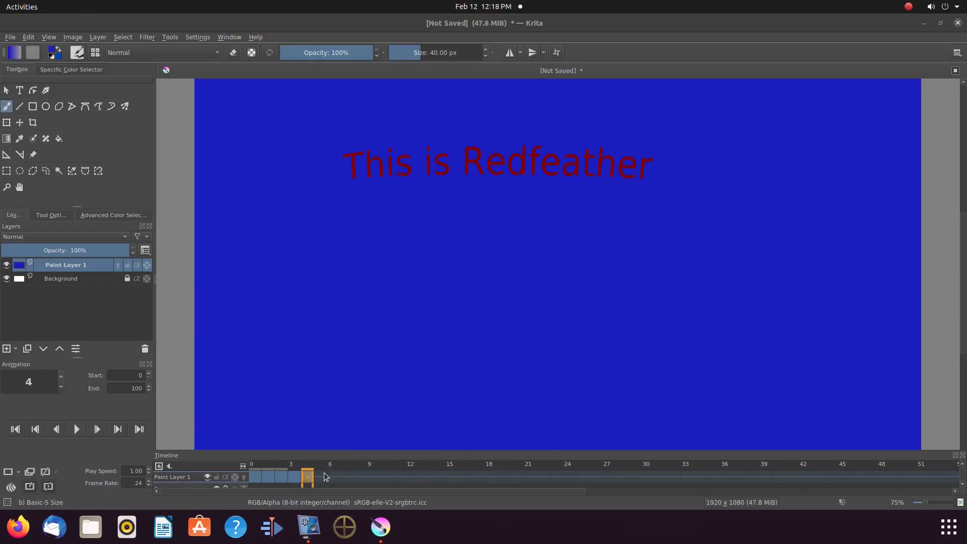
right_click(322, 477)
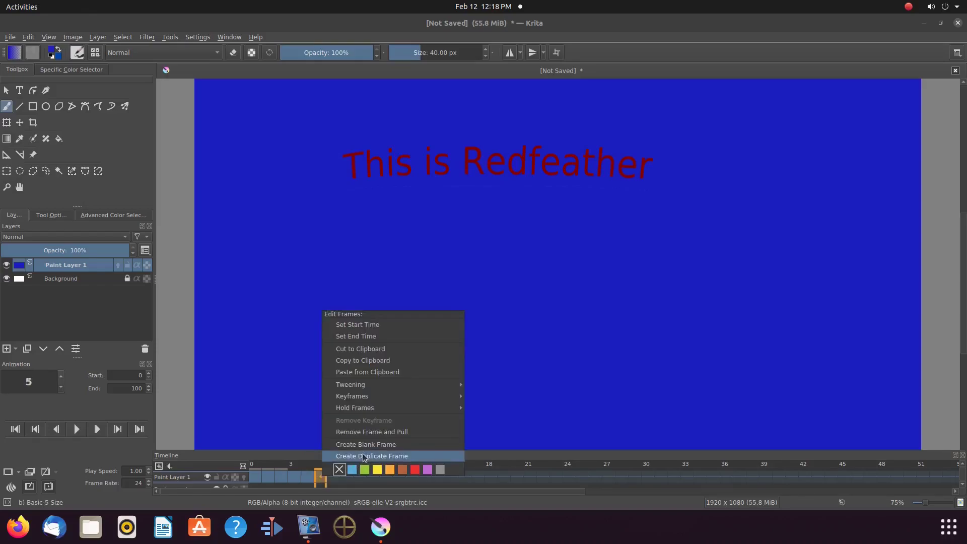
click(361, 456)
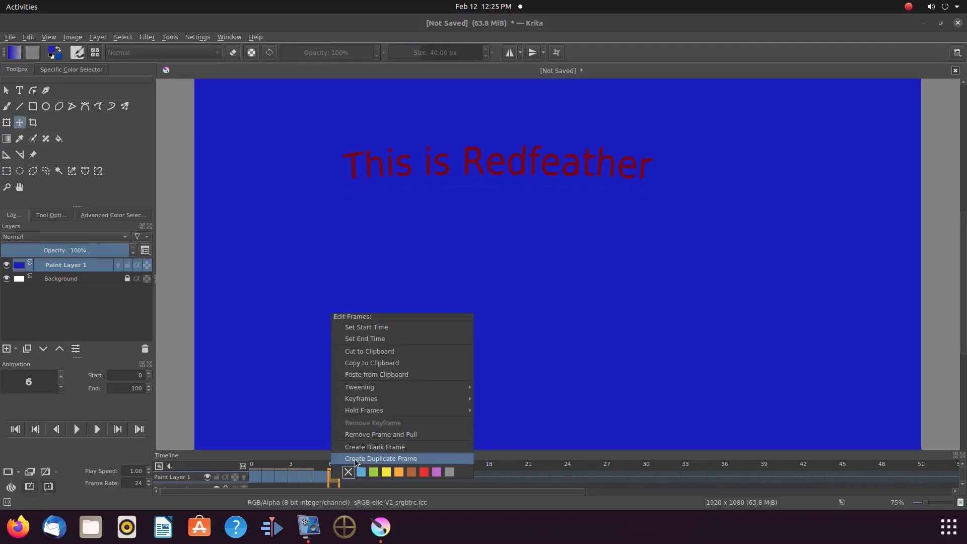
key(Escape)
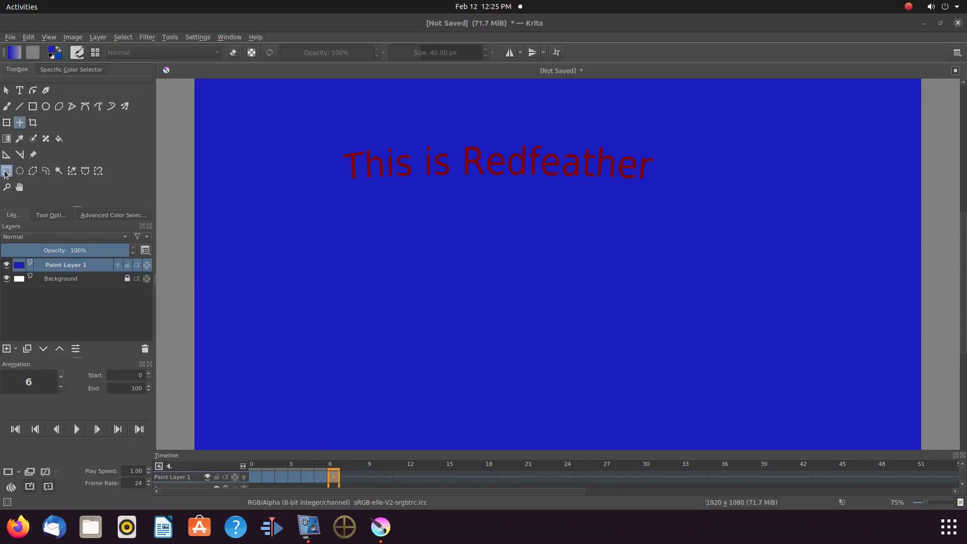
Select a rectangle around the text on frame 6 and move it a short distance straight down
click(6, 172)
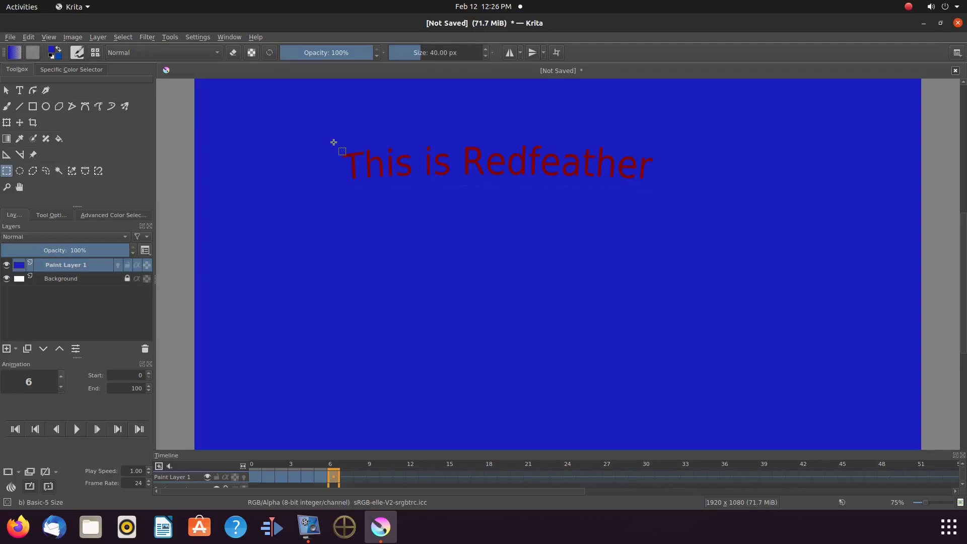
drag(335, 138, 655, 190)
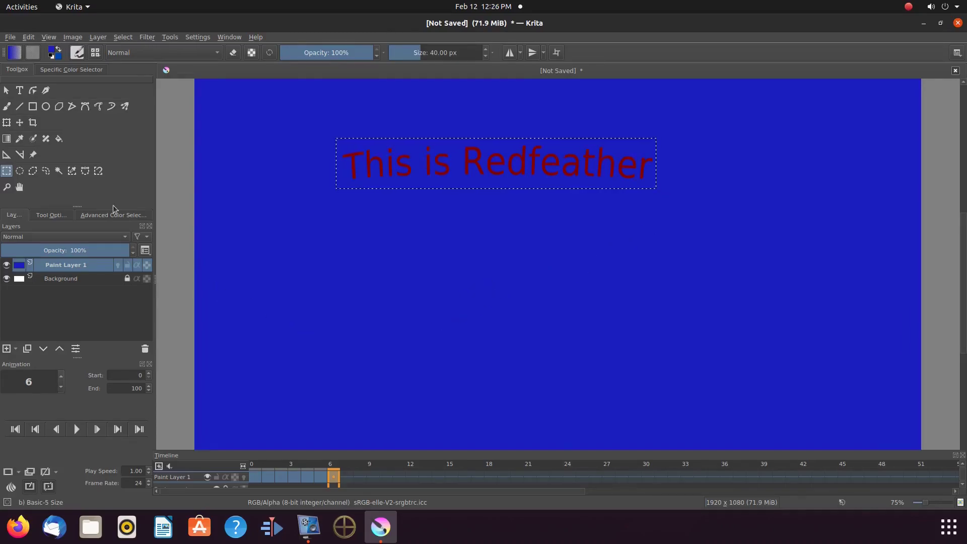
click(20, 123)
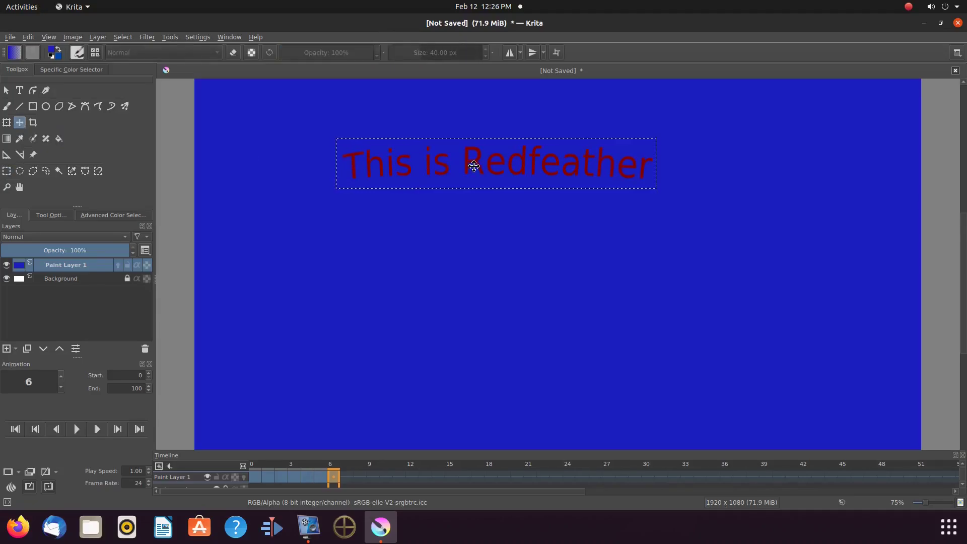
drag(473, 166, 473, 196)
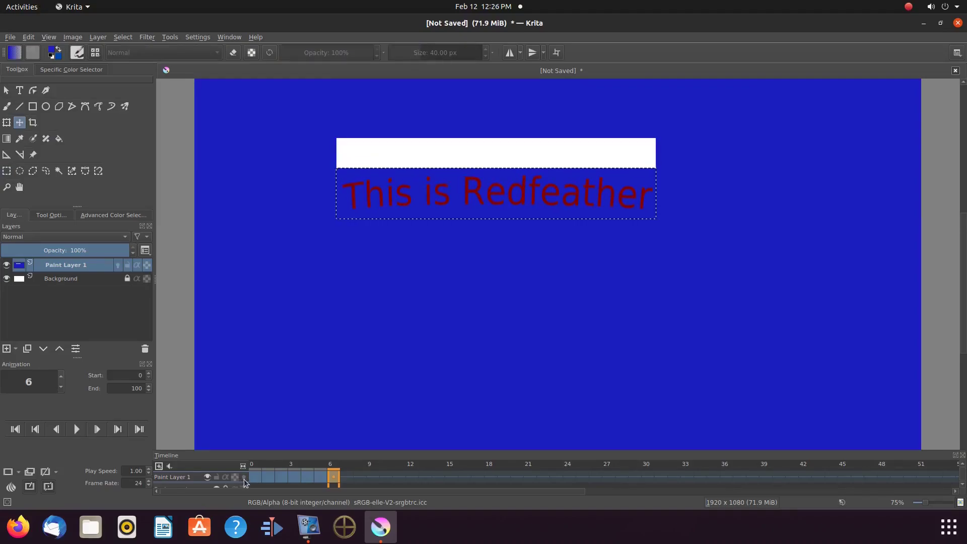
Turn on onion skins for Paint Layer 1 and deselect the moved text
click(244, 477)
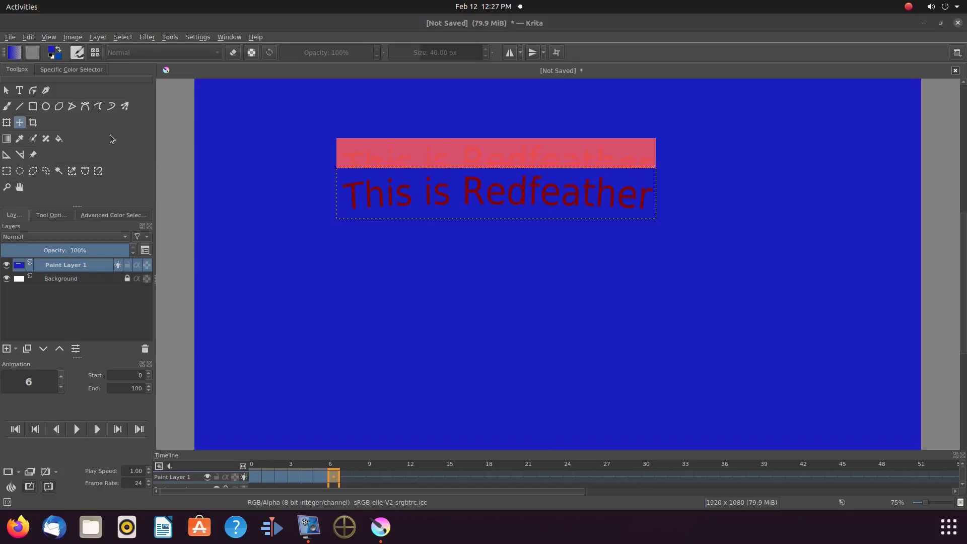
click(126, 40)
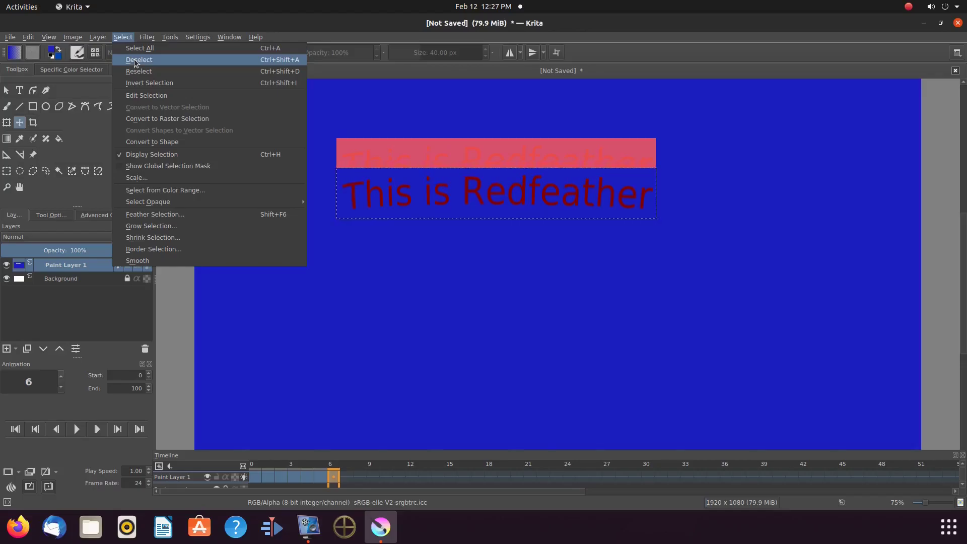
click(135, 60)
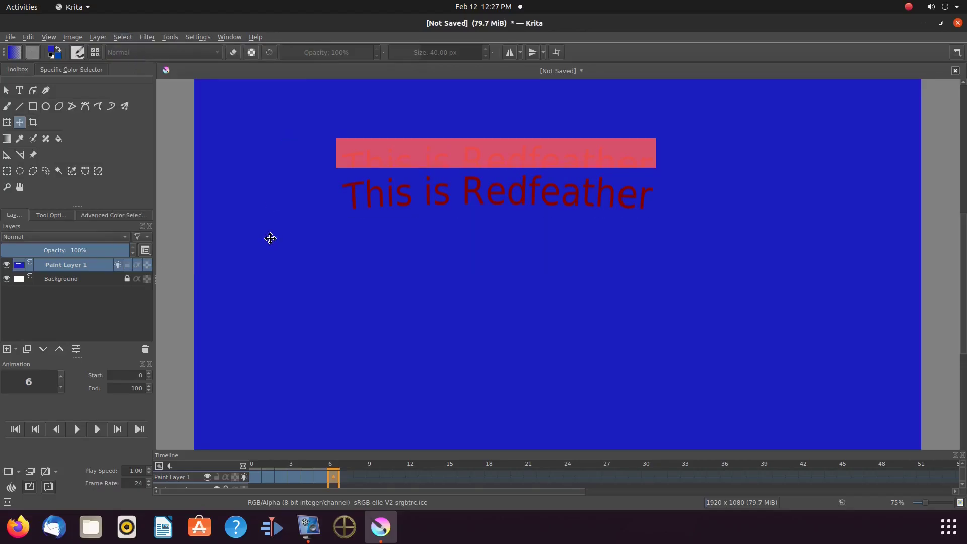
Hide the onion skins and fill the white strip above the text on frame 6 with blue
click(244, 479)
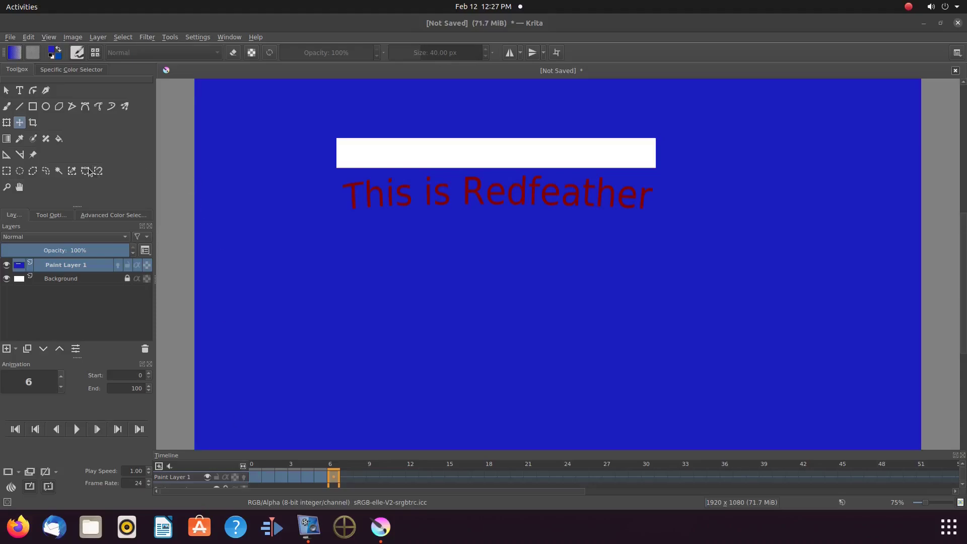
click(58, 140)
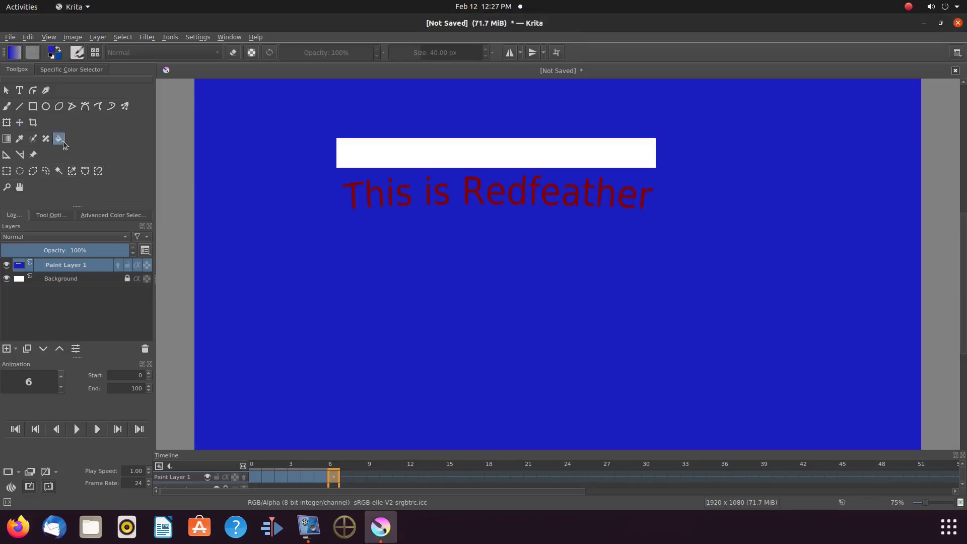
click(369, 147)
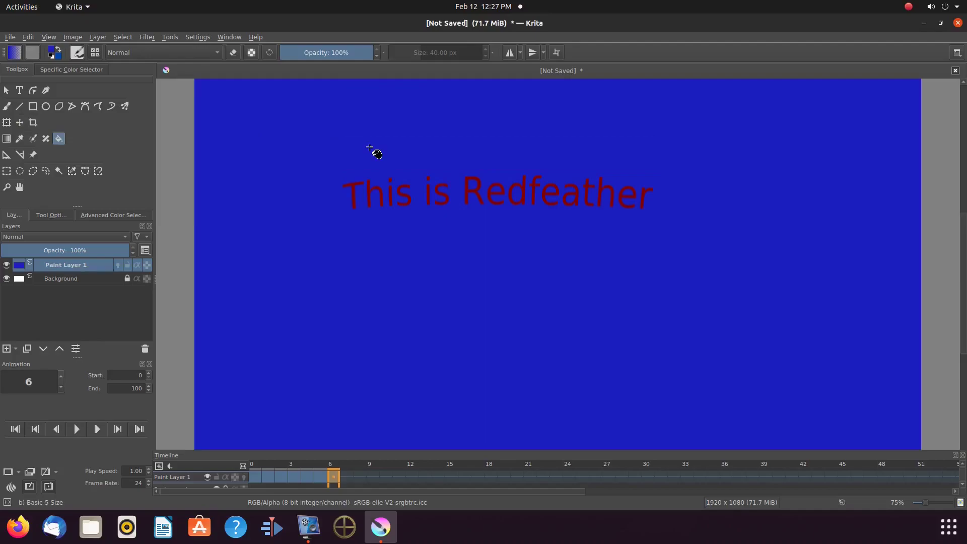
key(b)
Create duplicate frames of Paint Layer 1 at frames 7, 8 and 9
right_click(346, 477)
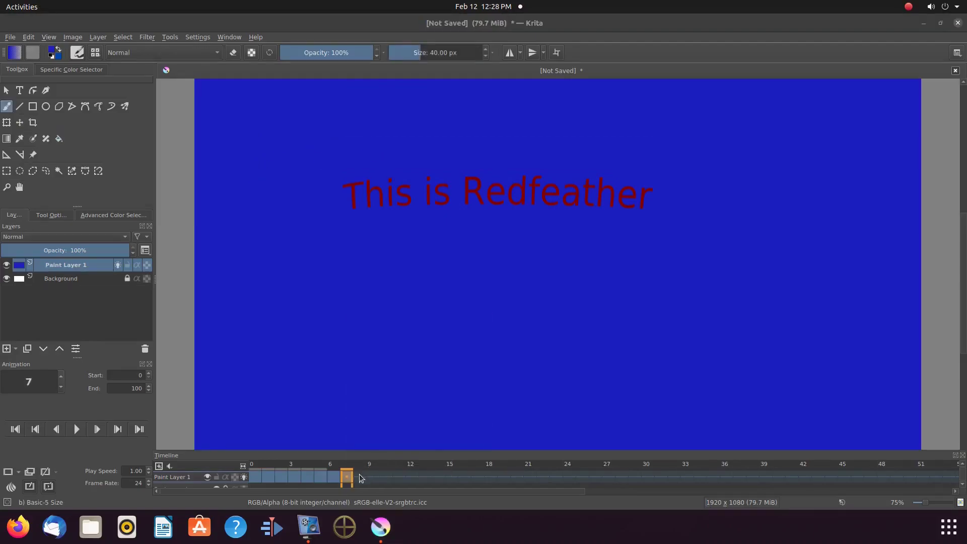
right_click(361, 475)
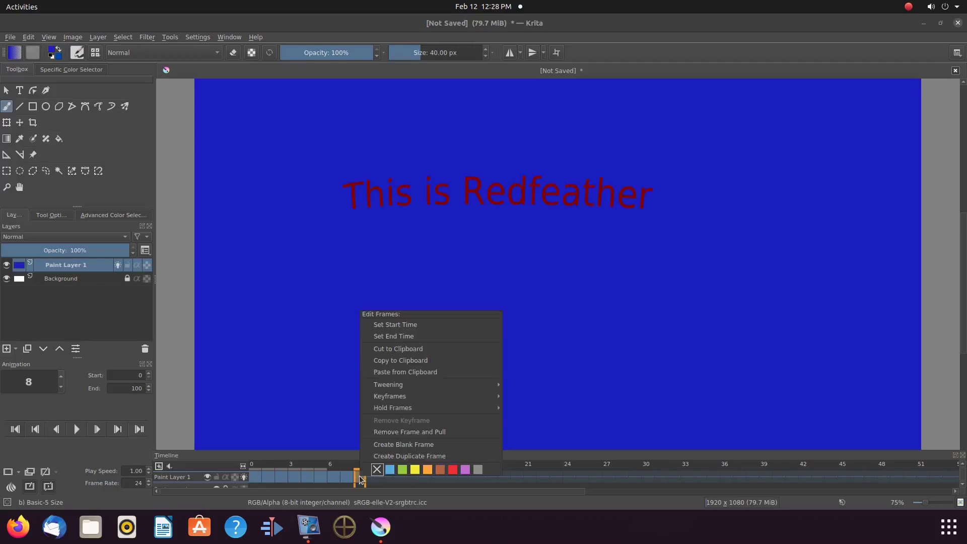
click(408, 456)
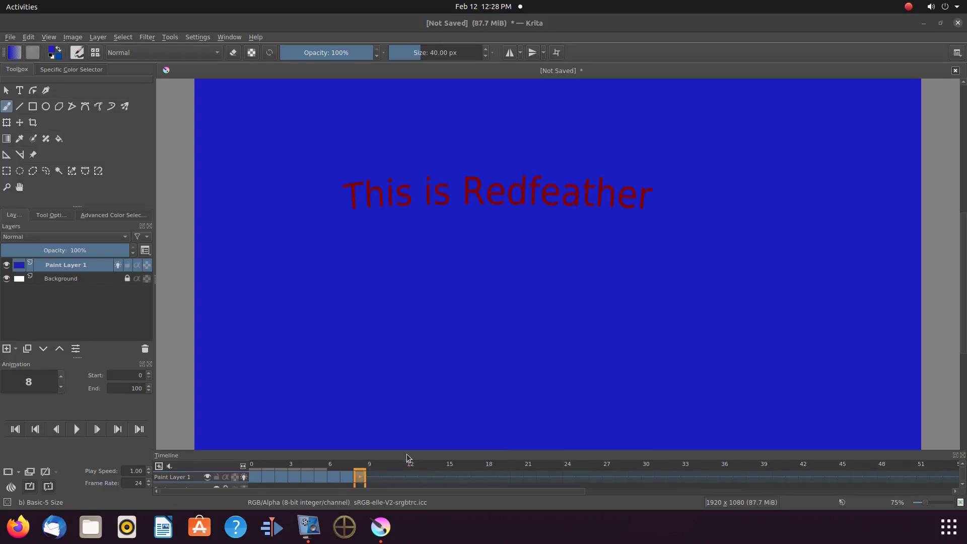
right_click(373, 478)
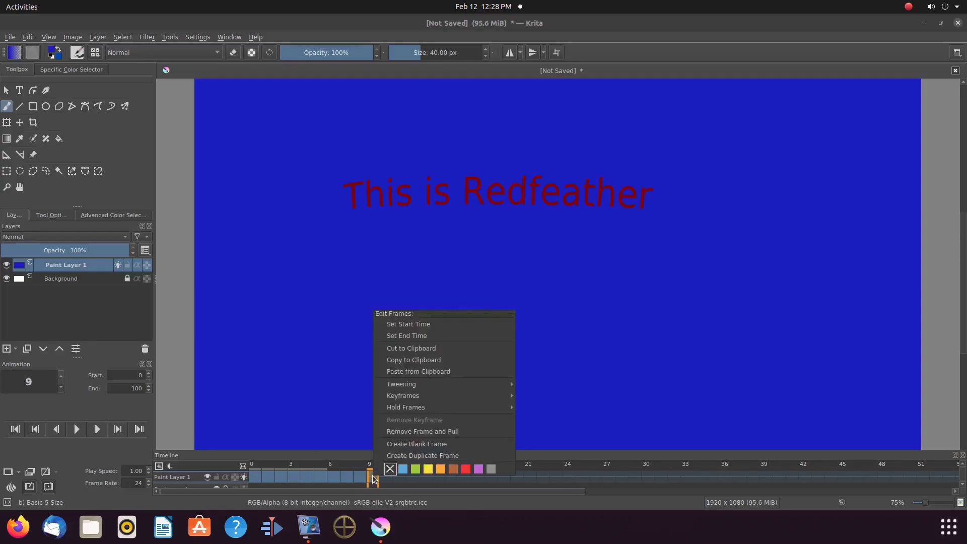
click(419, 455)
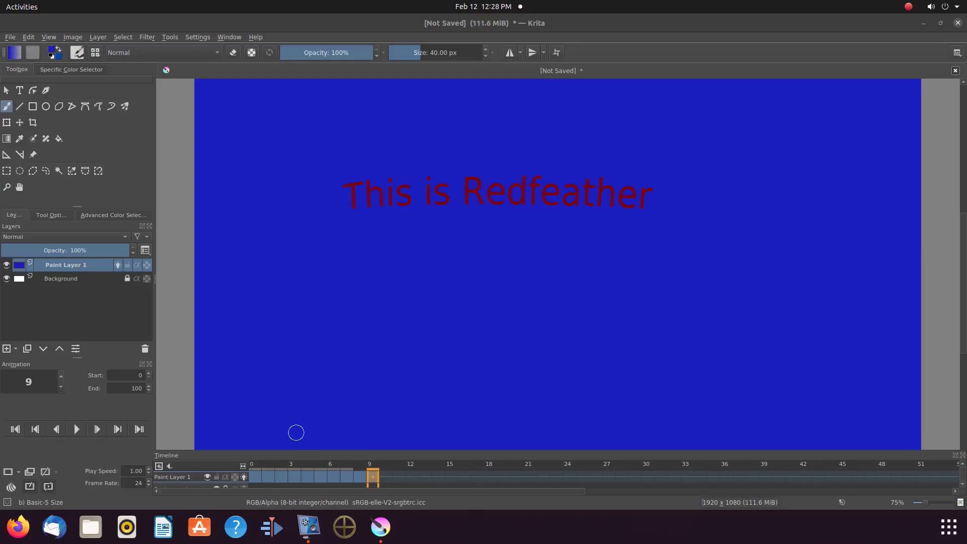
Select a rectangle around the text on frame 9 and start a Mesh transform with 1 column and 1 row
click(6, 171)
drag(329, 172, 658, 219)
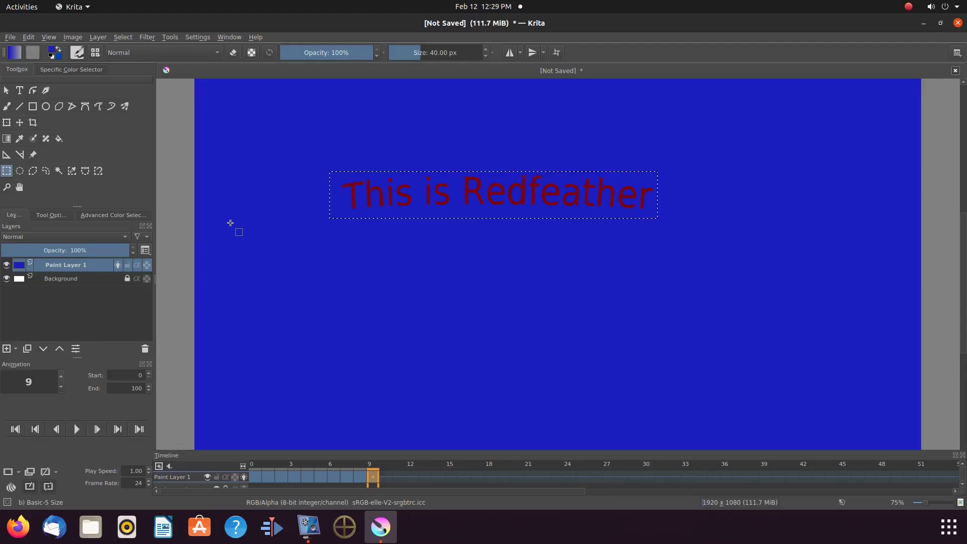
click(7, 124)
click(52, 214)
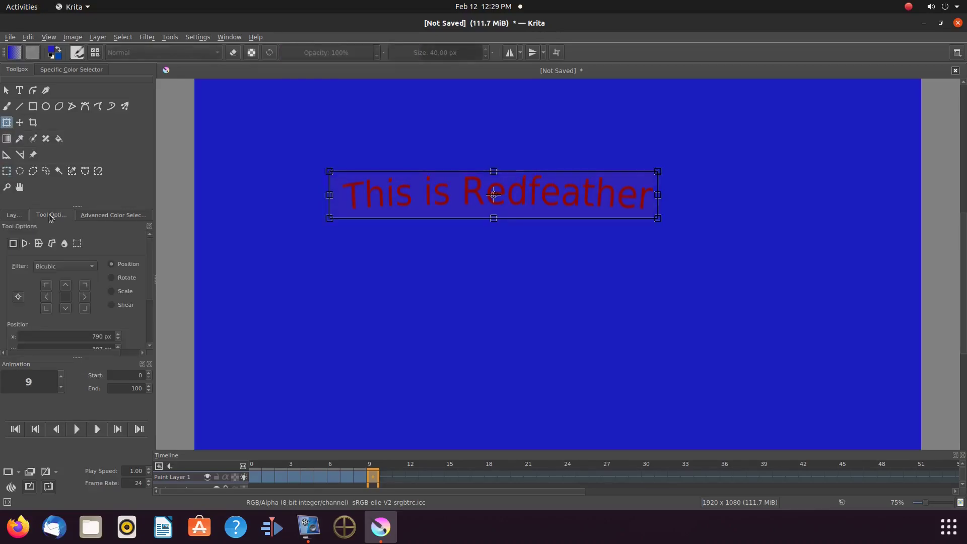
click(78, 243)
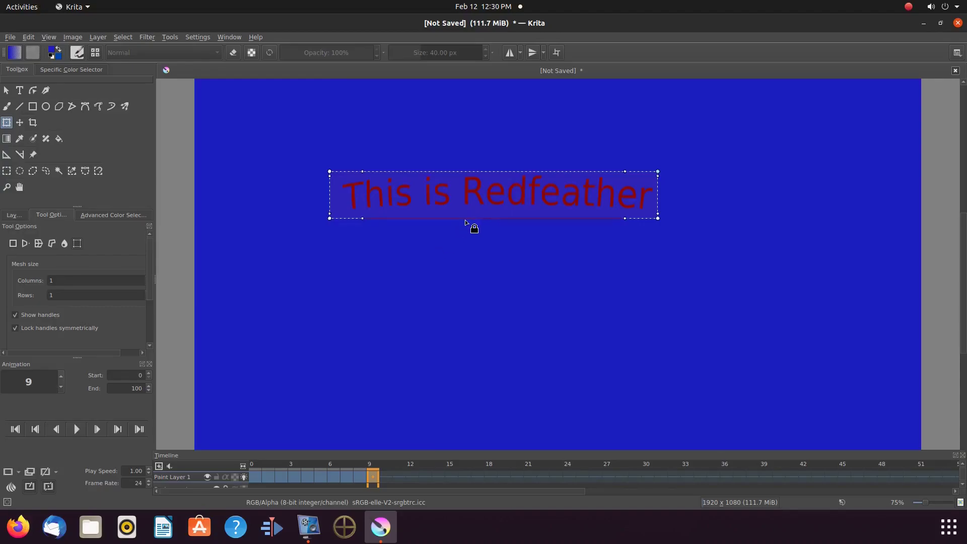
Bend the lower and upper mesh edges of the frame 9 text slightly downward and fill the exposed gaps with blue
drag(466, 222, 468, 232)
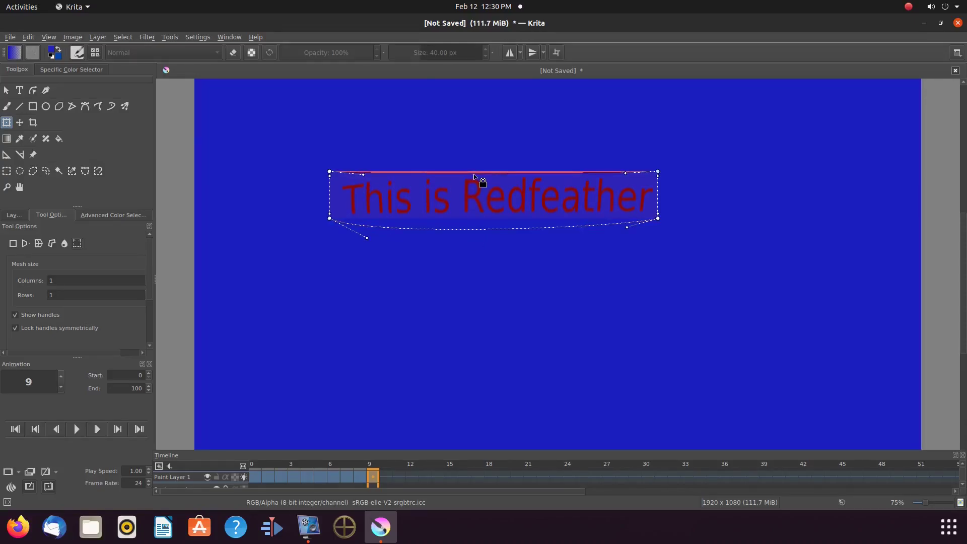
drag(473, 173, 473, 176)
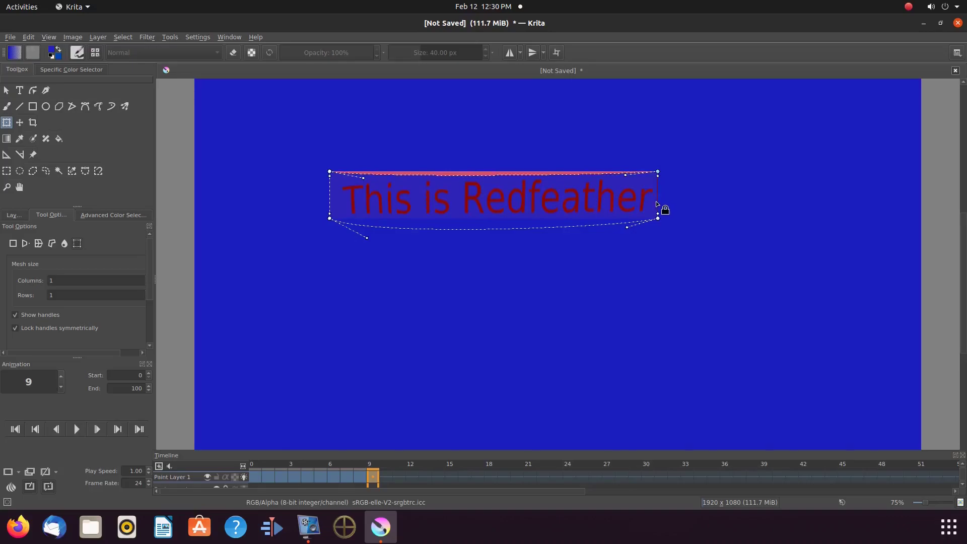
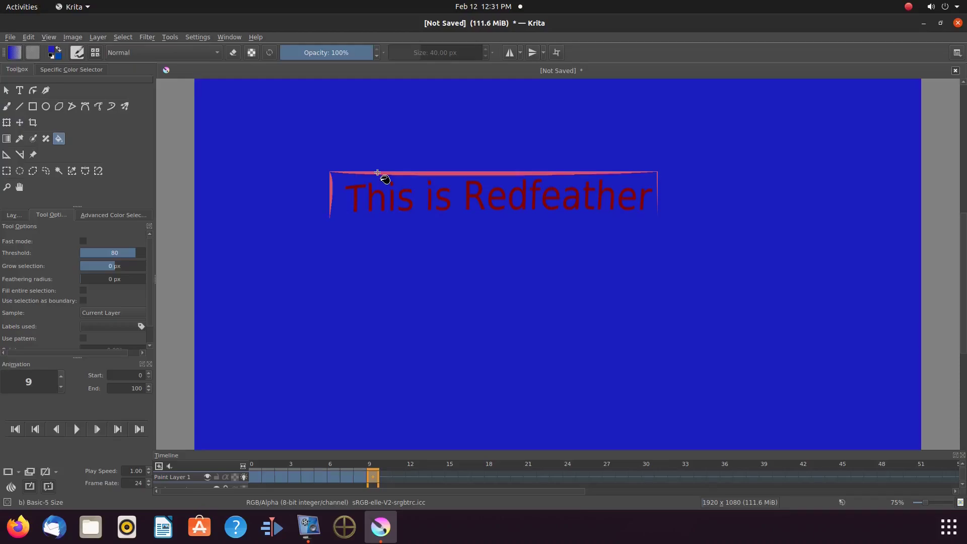
click(377, 173)
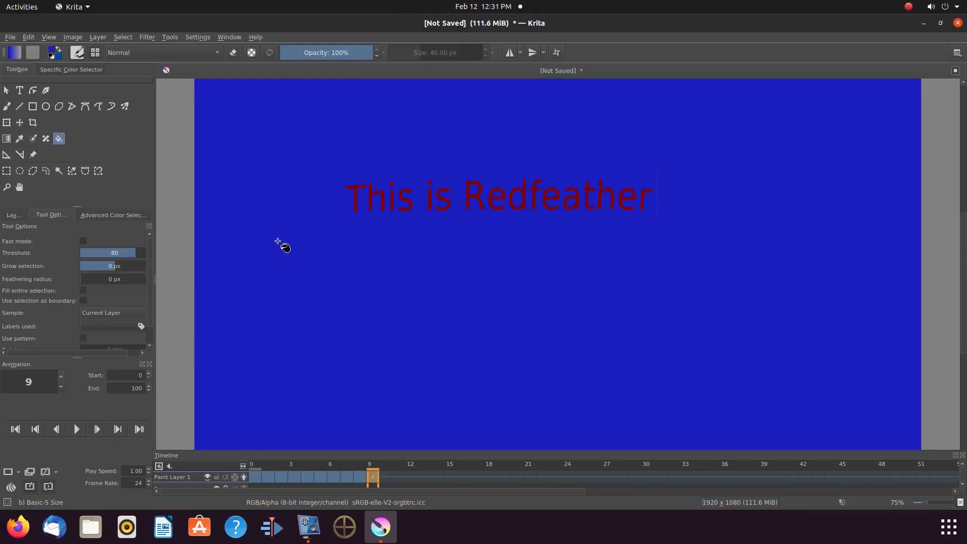
Create a duplicate frame of Paint Layer 1 at frame 10
click(387, 478)
right_click(389, 479)
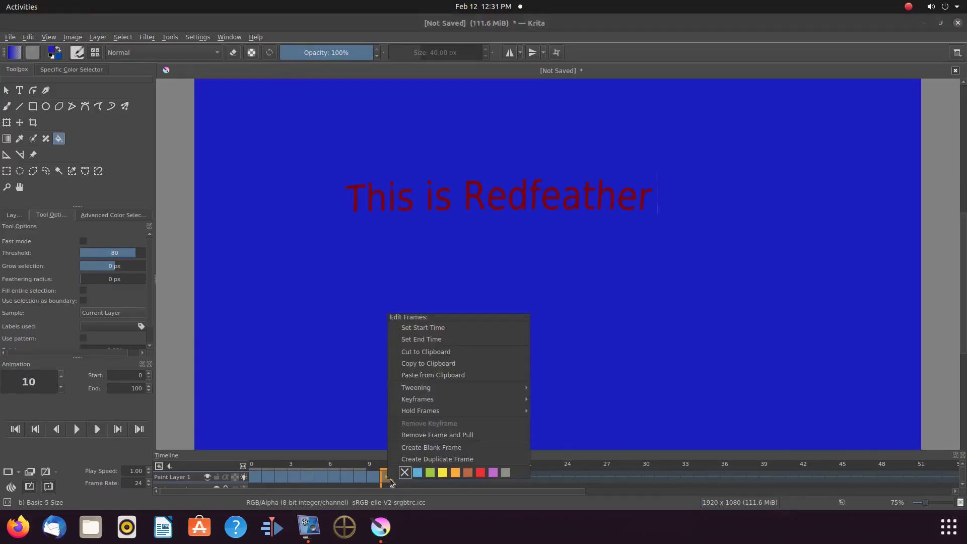
click(415, 459)
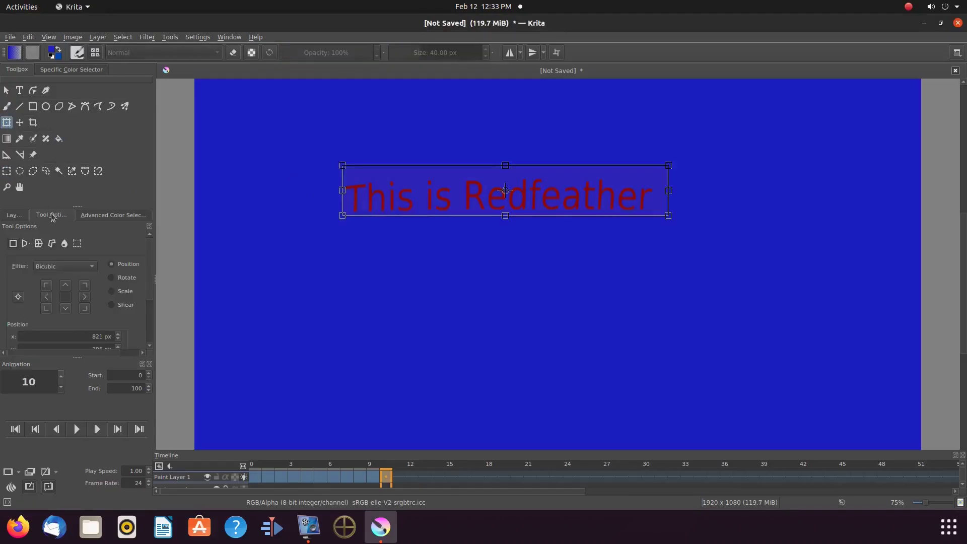
Mesh-warp the frame 10 text by bulging its left edge outward, bending its right edge inward and raising its upper edge, and deselect it
click(77, 243)
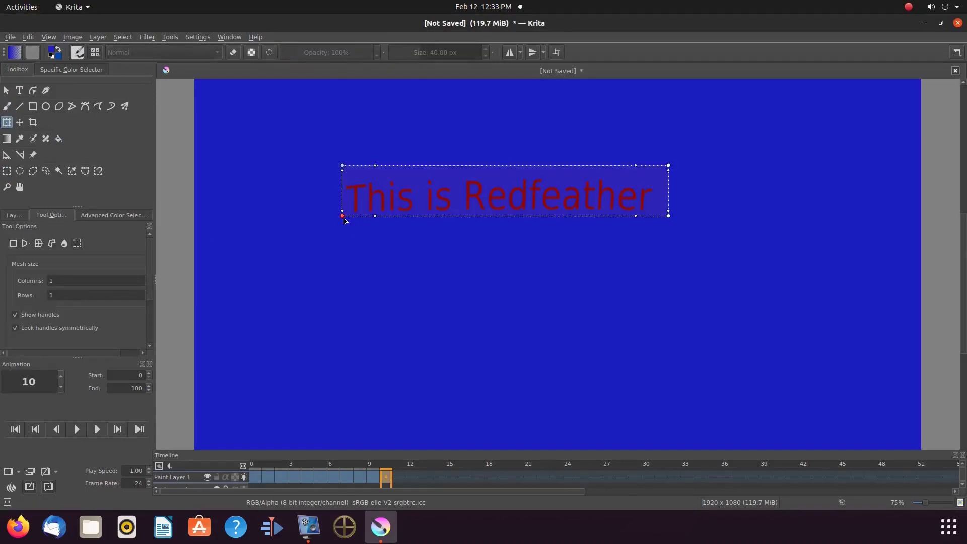
drag(342, 172, 329, 173)
drag(668, 215, 646, 205)
drag(636, 165, 570, 154)
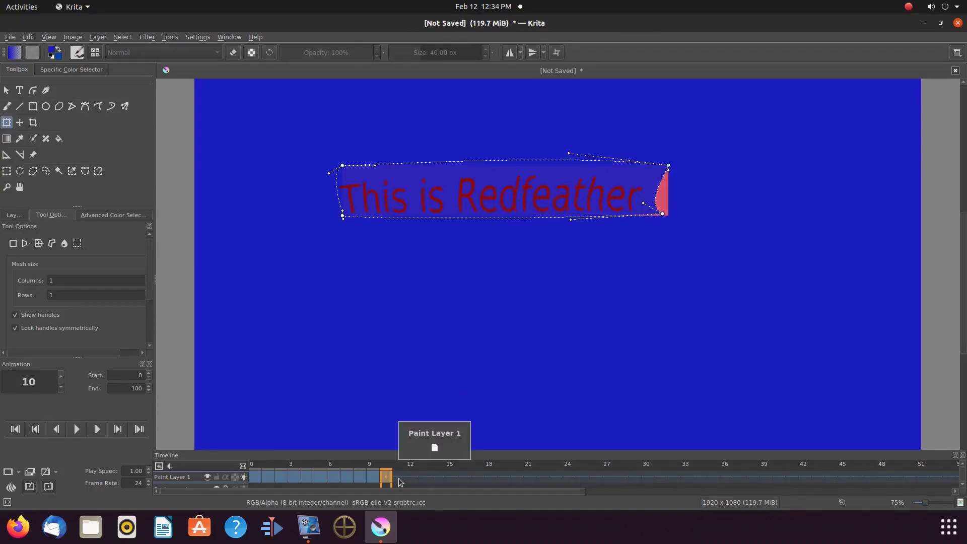
click(123, 36)
click(139, 59)
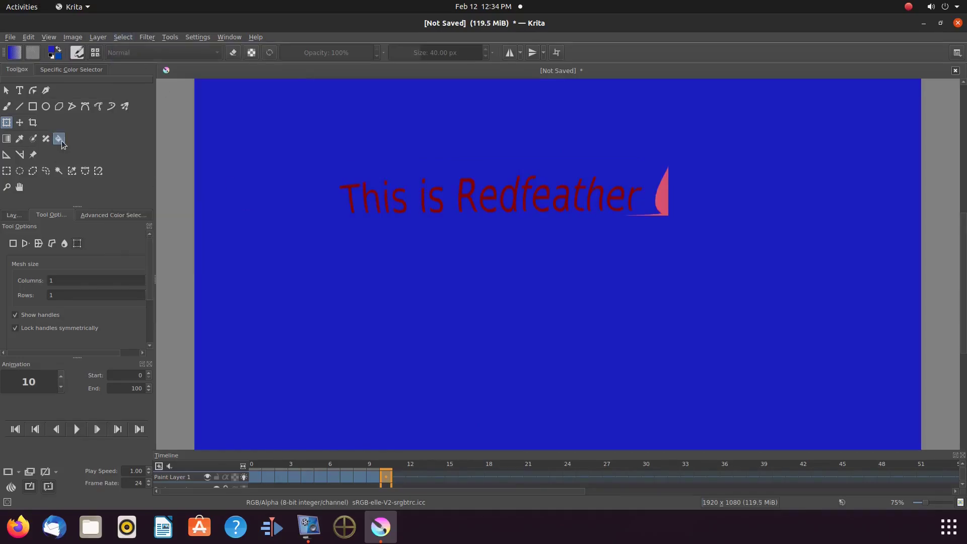
Fill the exposed pink gap beside the right end of the frame 10 text with blue
click(58, 138)
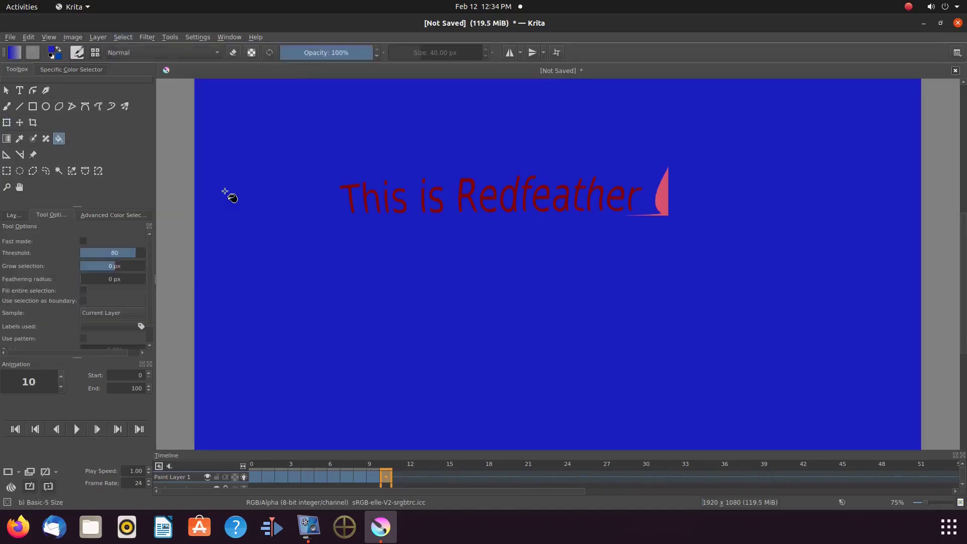
click(662, 197)
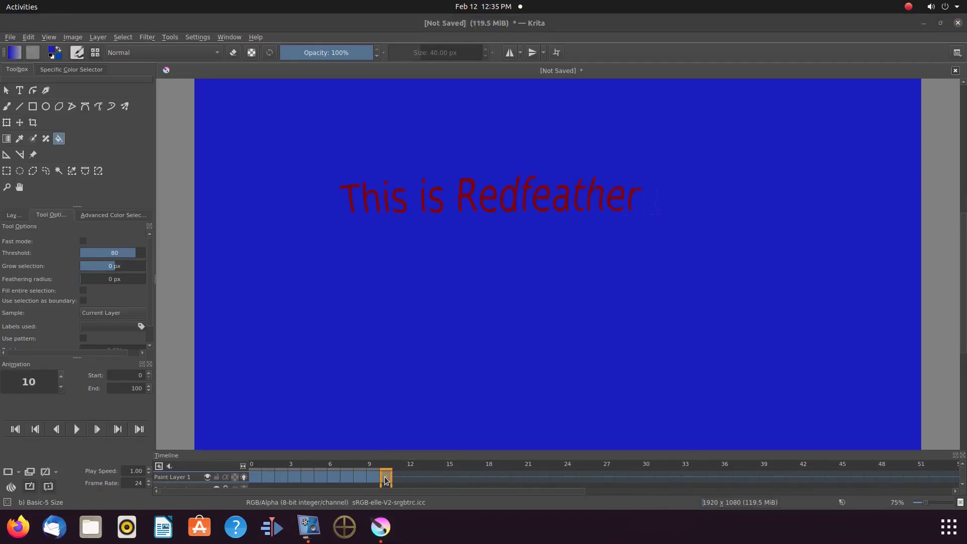
Select a rectangle about 819 × 131 px around the frame 10 text, move it right, deselect, and fill the vacated area with blue
click(6, 170)
drag(338, 169, 649, 219)
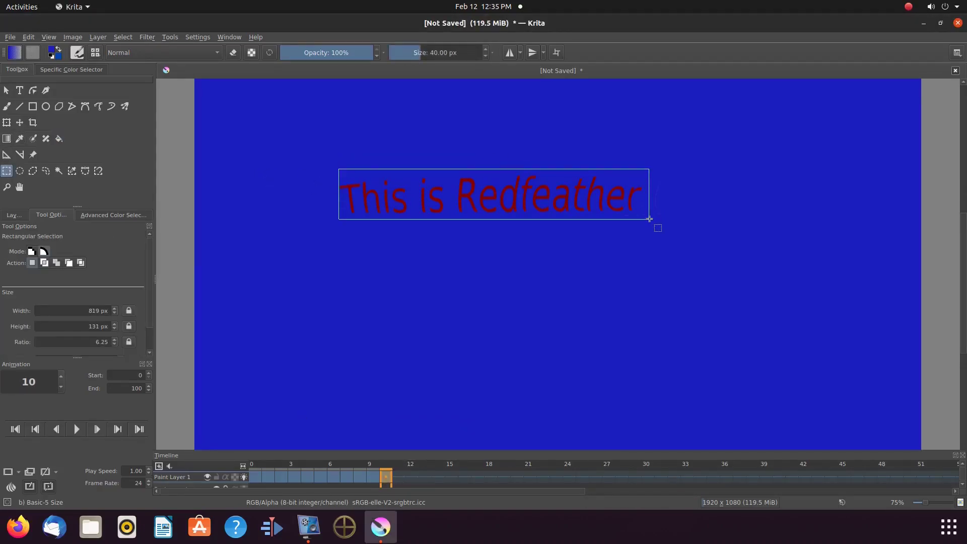
key(t)
drag(456, 199, 598, 200)
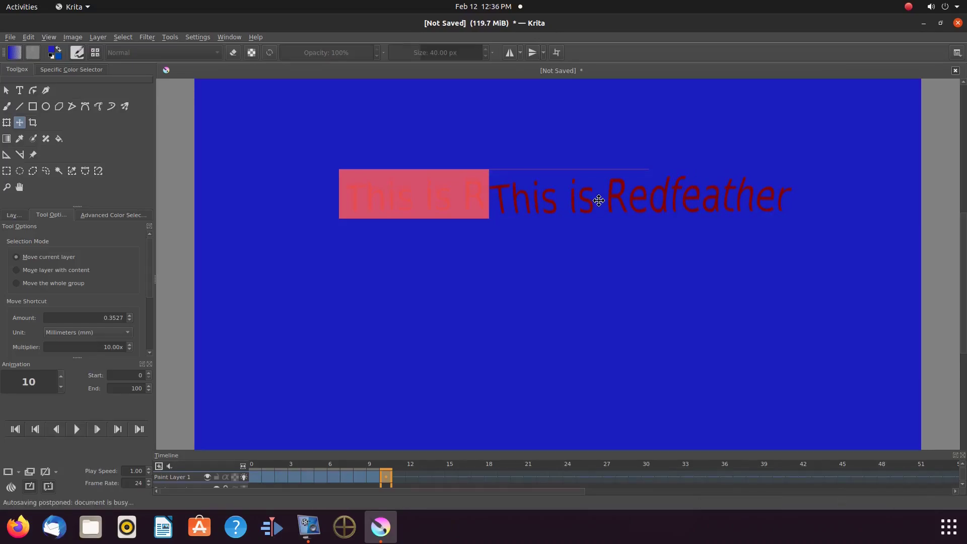
click(123, 37)
click(133, 53)
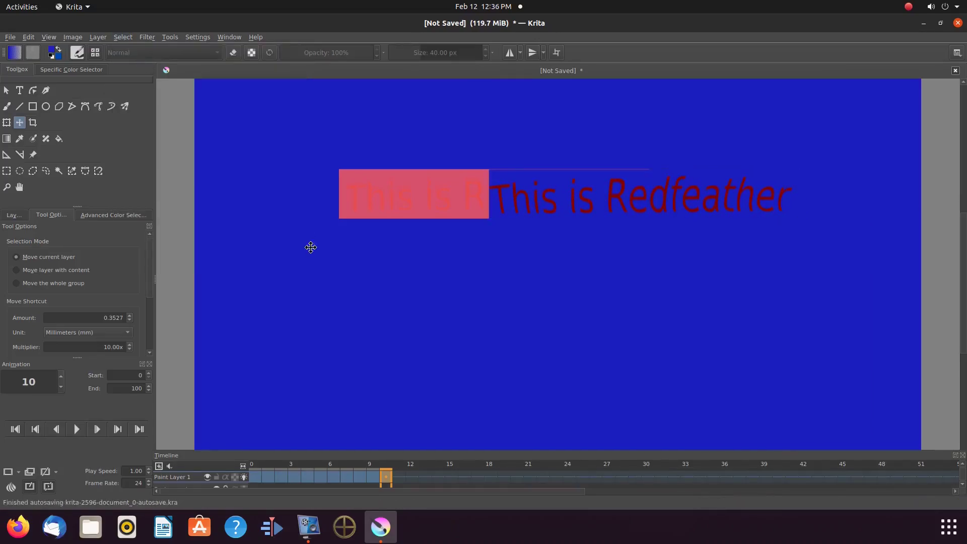
click(59, 138)
click(367, 205)
key(b)
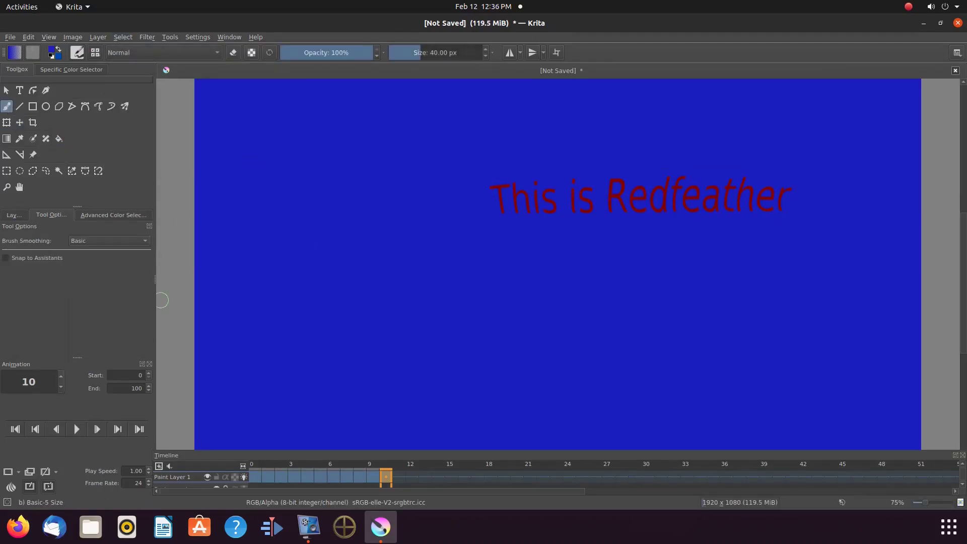
Set the animation's end frame to 10 and play the animation through to preview it
click(15, 215)
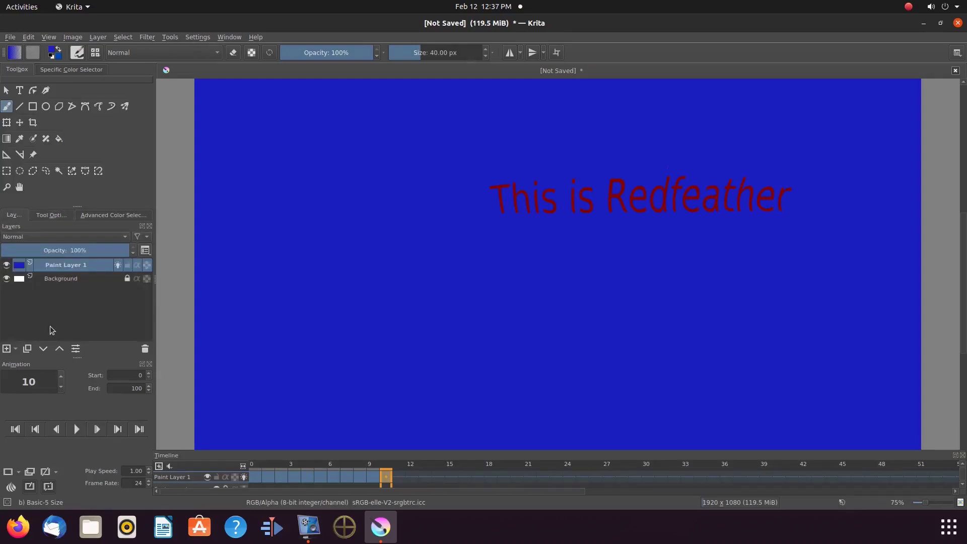
double_click(136, 389)
text(10)
click(76, 429)
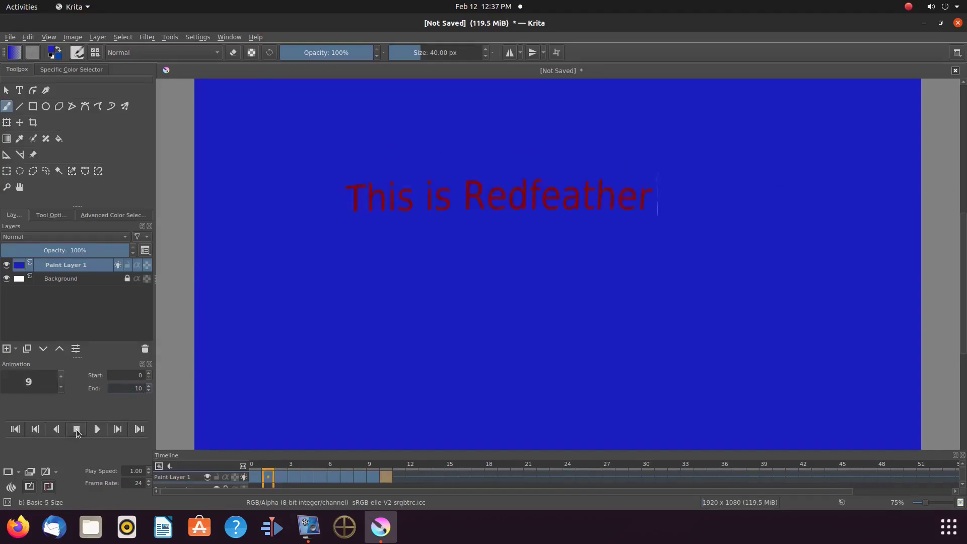
click(76, 429)
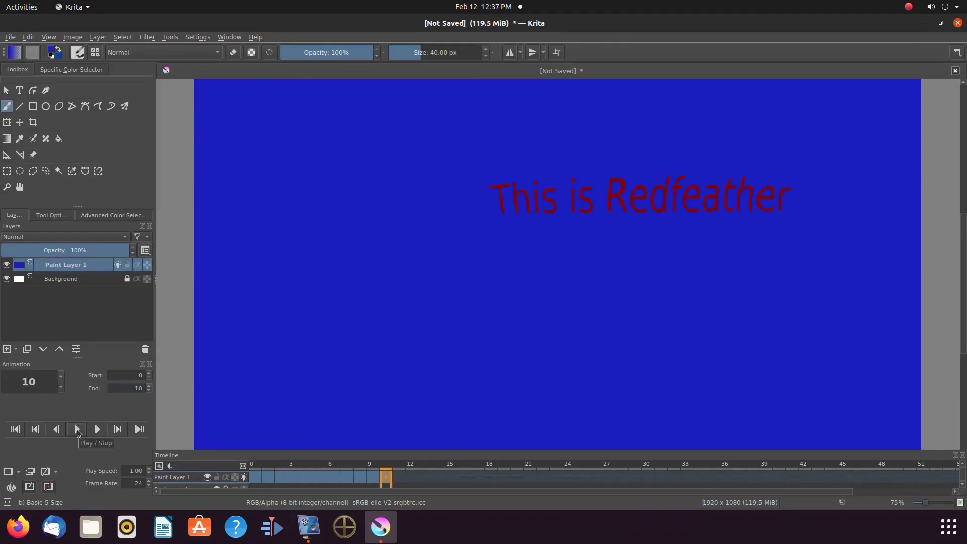
Slow the play speed to 0.20, preview the animation while raising the speed to 0.45, and stop playback
scroll(136, 471, down, 8)
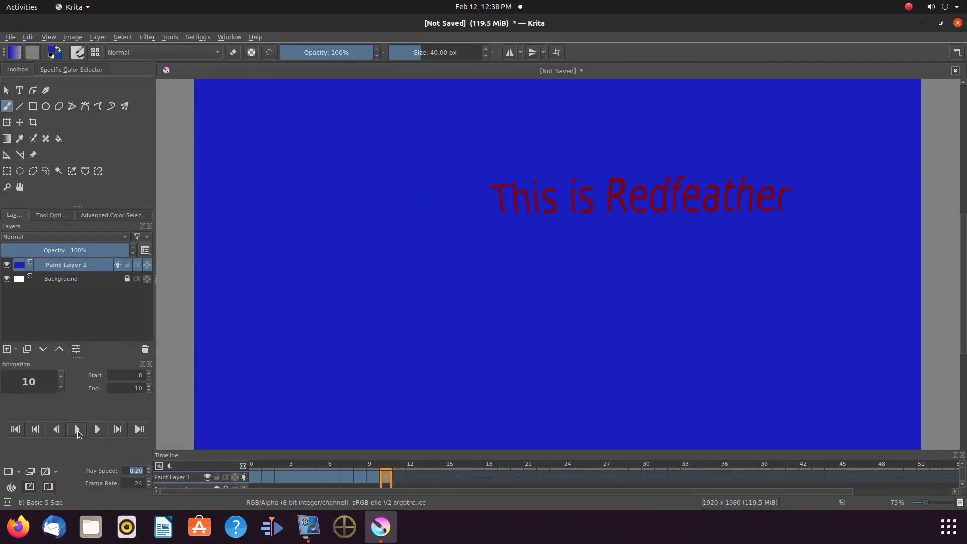
click(77, 430)
key(Up)
key(Up)
key(Up)
key(Up)
key(Up)
click(77, 428)
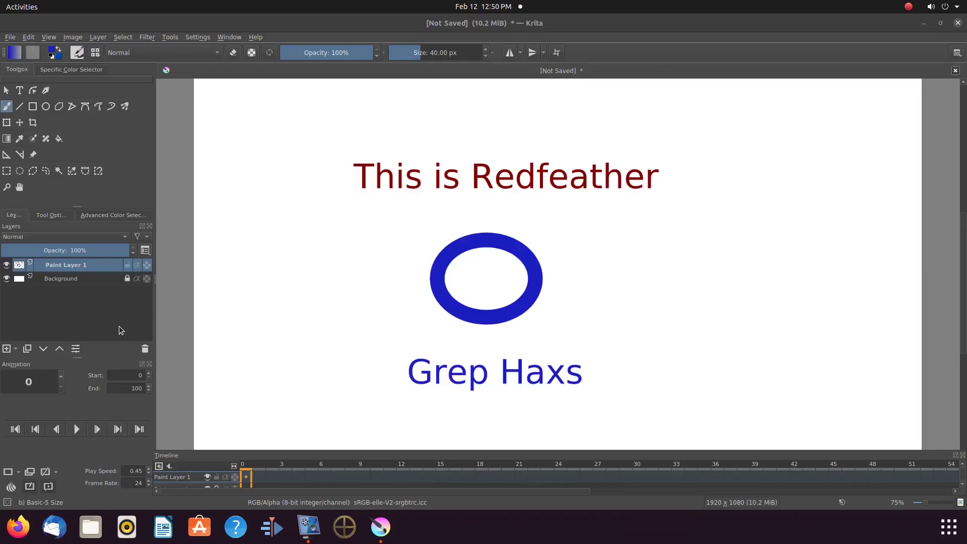
Select a rectangle around "This is Redfeather" above the blue ring and start a Mesh transform with 1 column and 1 row
click(6, 171)
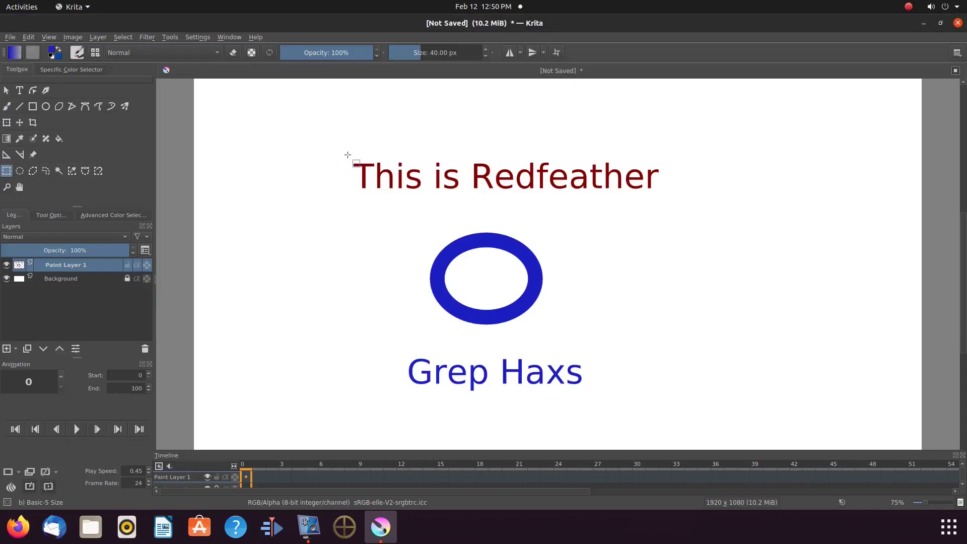
drag(348, 154, 663, 196)
click(6, 124)
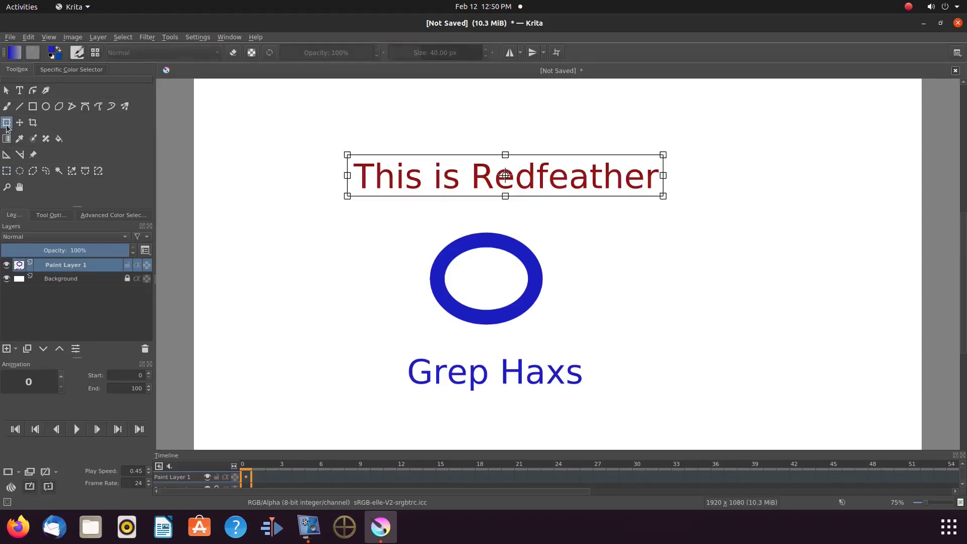
click(55, 215)
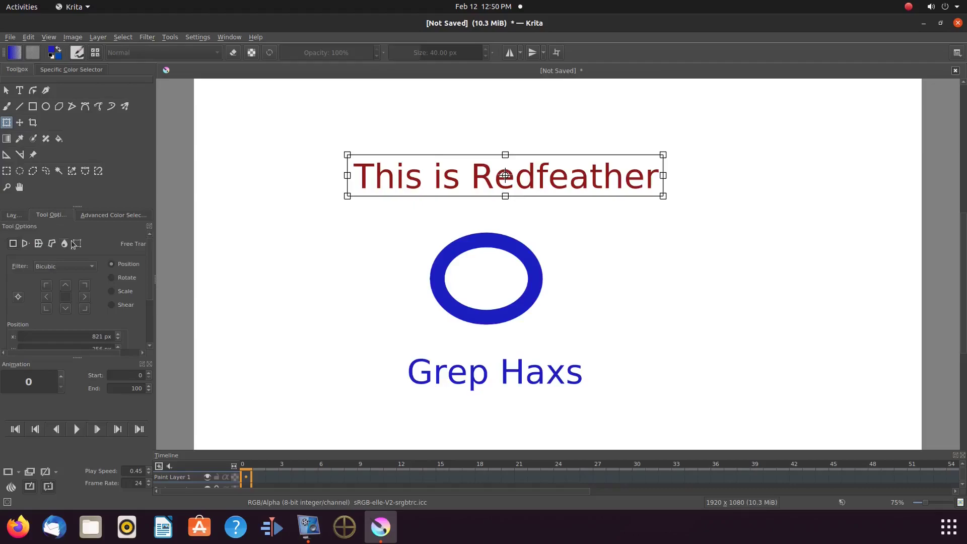
click(78, 244)
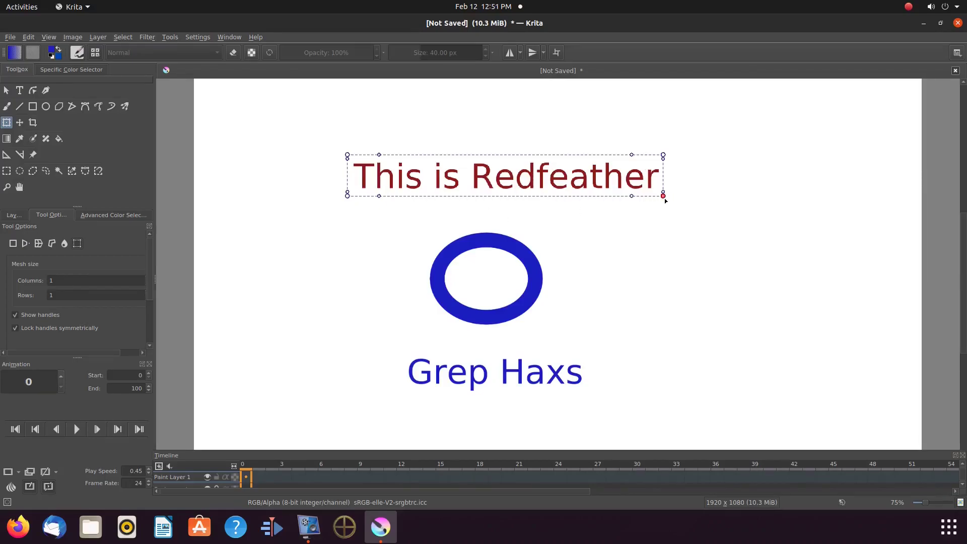
Pull the four mesh corners of "This is Redfeather" downward and inward toward the blue ring
drag(662, 195, 662, 217)
drag(662, 156, 658, 165)
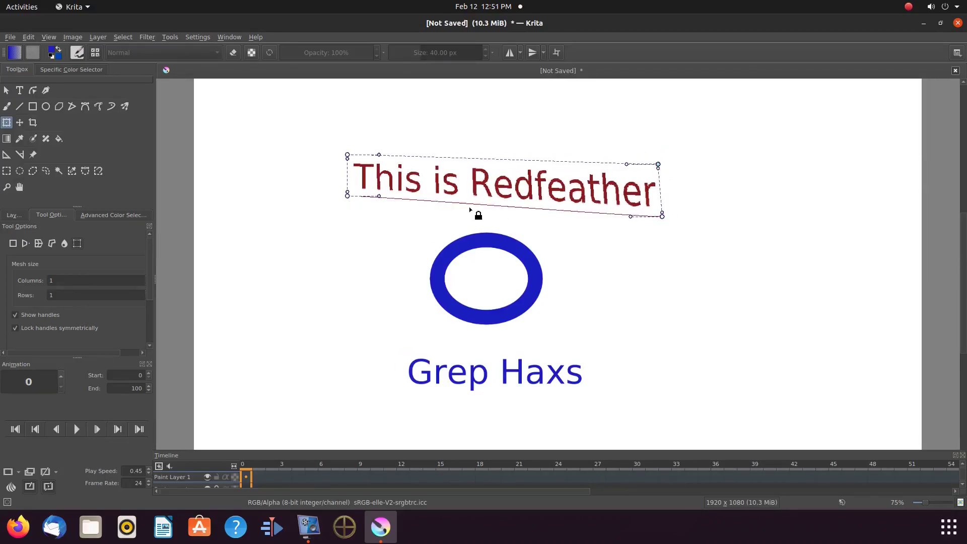
drag(347, 194, 374, 239)
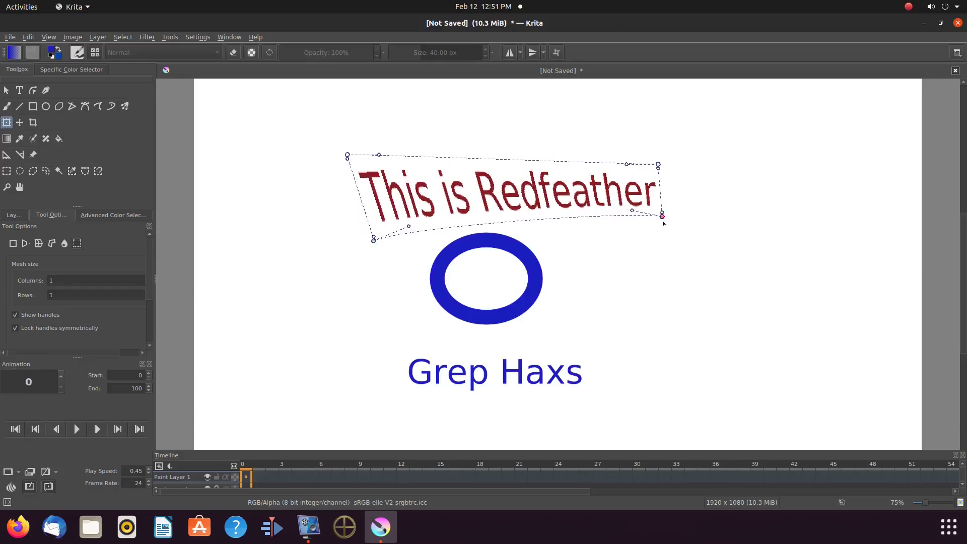
drag(663, 216, 594, 274)
drag(658, 165, 640, 192)
drag(347, 156, 360, 191)
Arch the lower and upper mesh edges upward over the ring and draw the left corners closer to it
drag(497, 246, 491, 231)
drag(378, 247, 406, 262)
drag(360, 193, 368, 215)
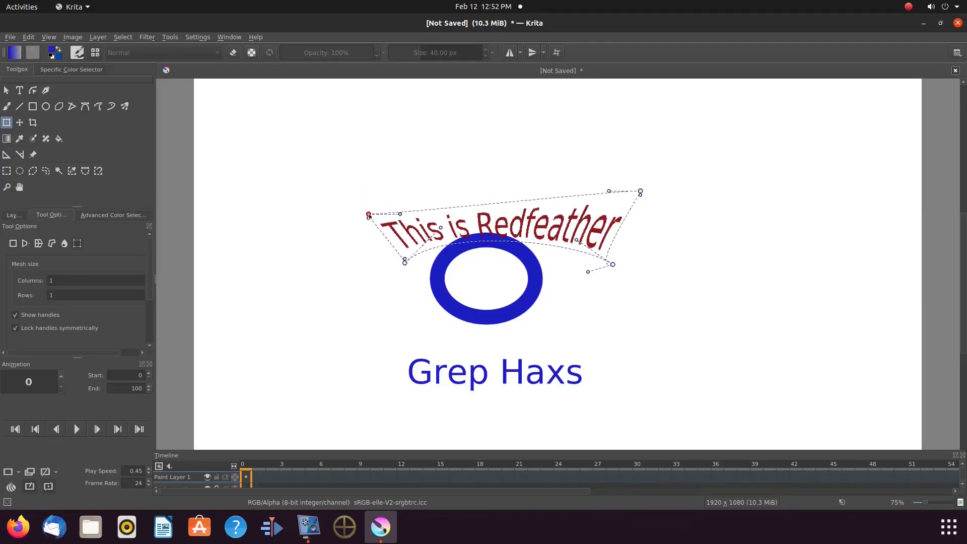
drag(482, 206, 487, 238)
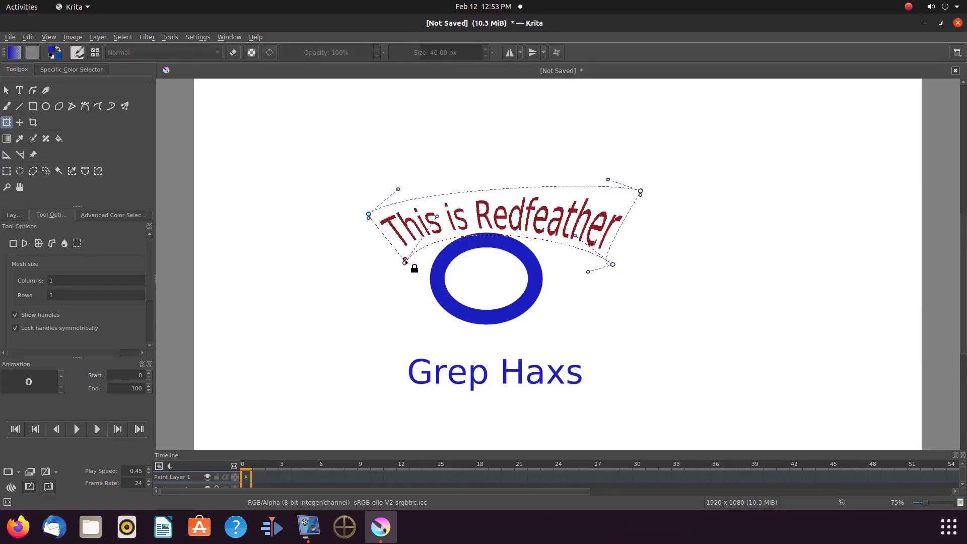
drag(368, 215, 378, 229)
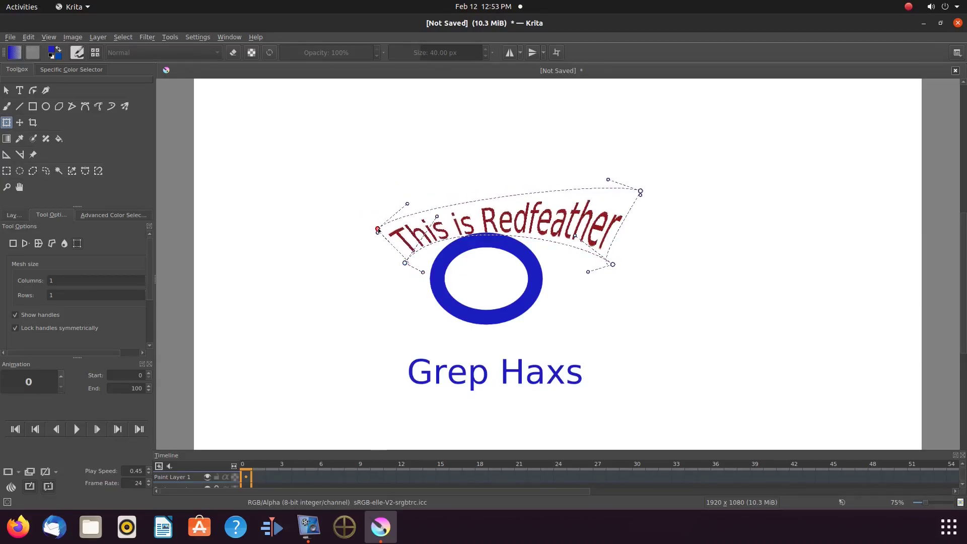
Place the lower mesh corners at the ring's left and right sides and pull the upper-right corner inward
drag(613, 264, 543, 282)
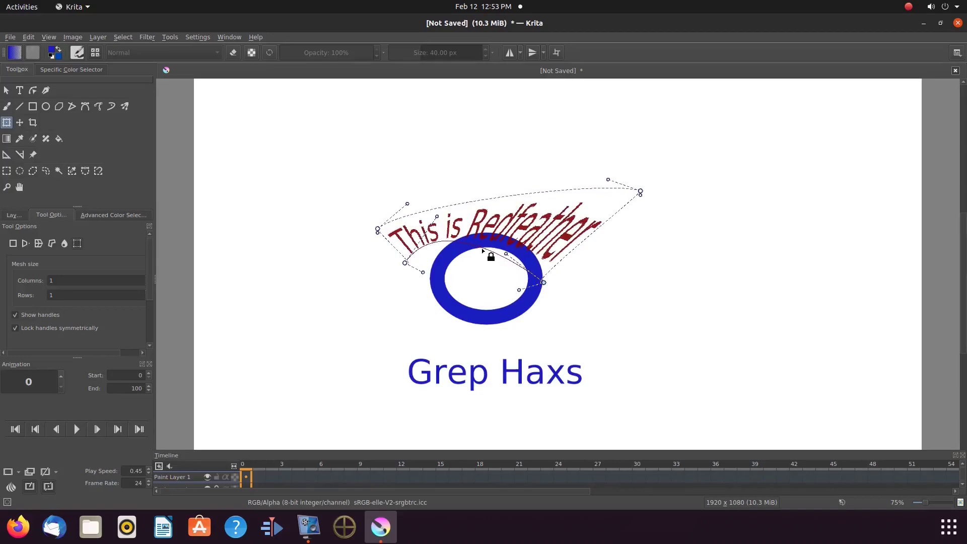
drag(404, 262, 424, 271)
drag(640, 192, 584, 218)
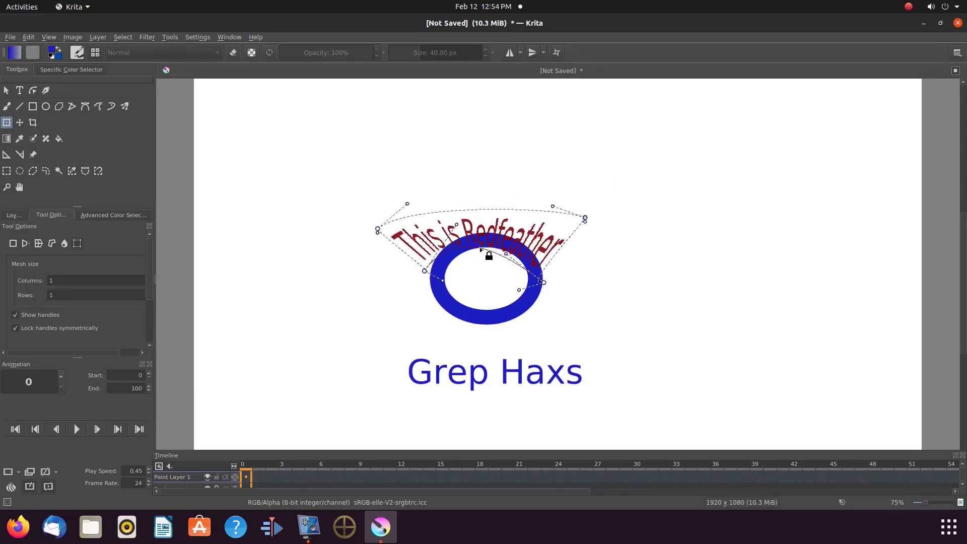
Arch the upper mesh edge higher, fit the lower edge to the ring's upper curve, and clear the selection
drag(482, 210, 482, 174)
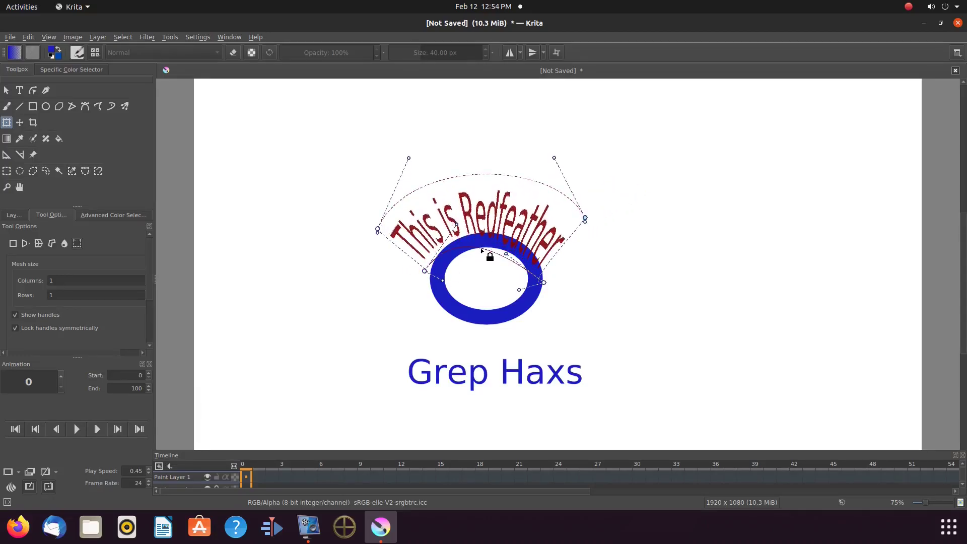
drag(482, 250, 526, 276)
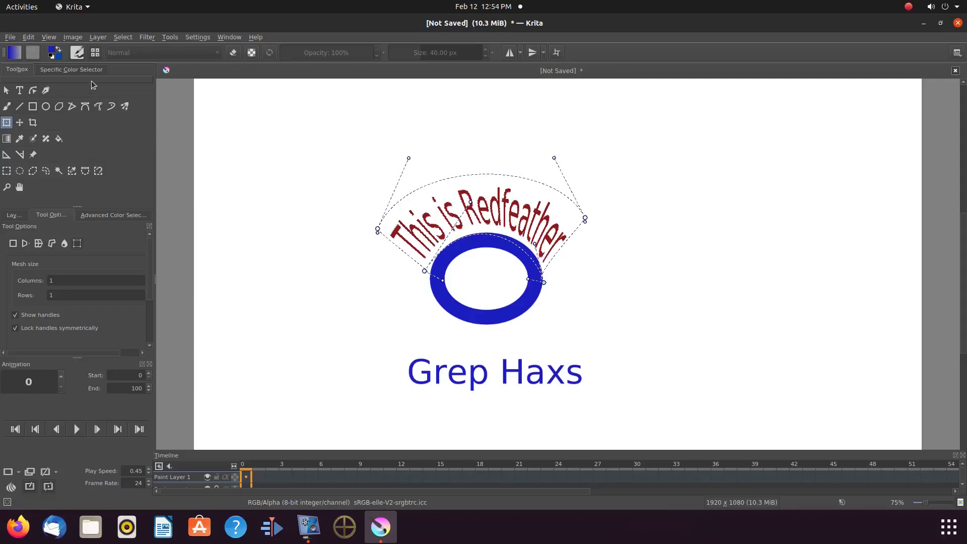
click(123, 38)
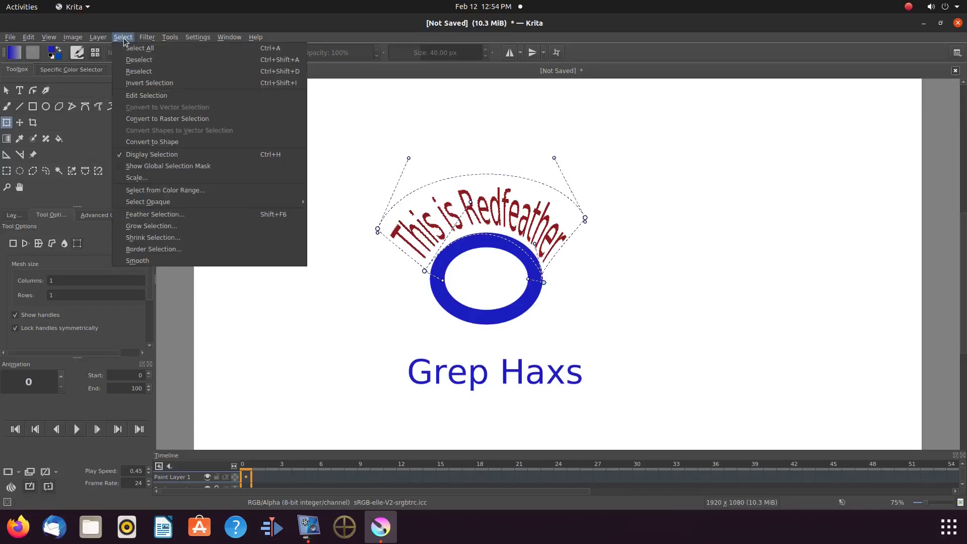
click(132, 60)
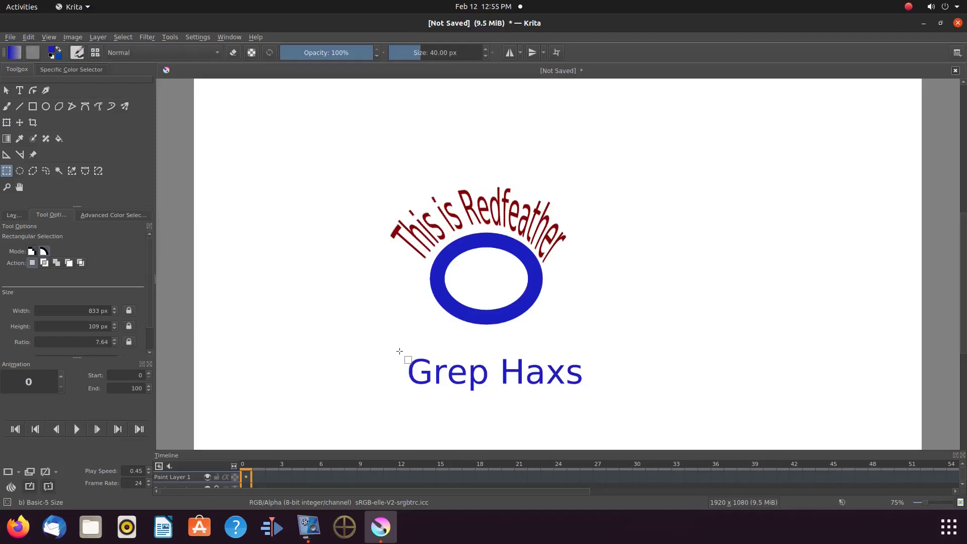
Select a rectangle around "Grep Haxs" and move the text up onto the middle of the blue ring
drag(400, 351, 584, 396)
click(20, 123)
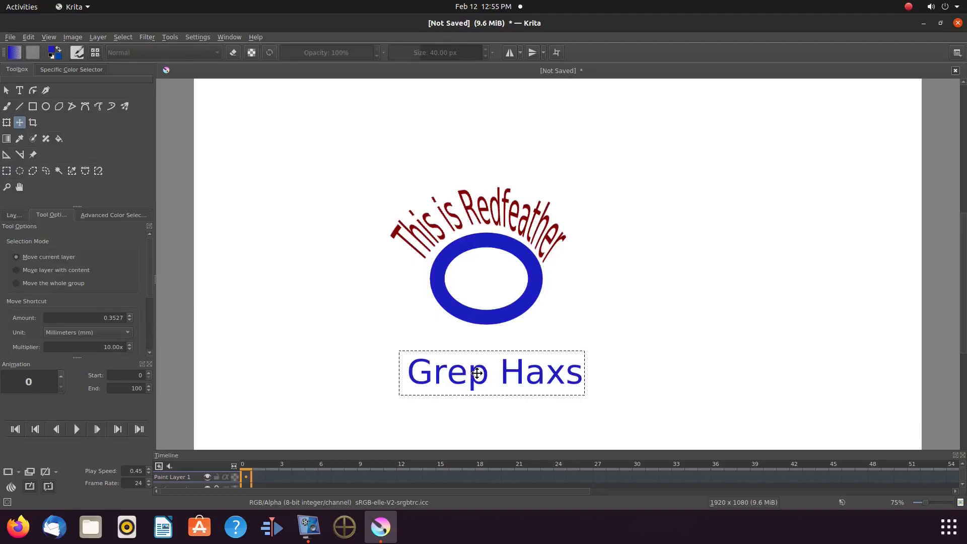
drag(479, 372, 474, 284)
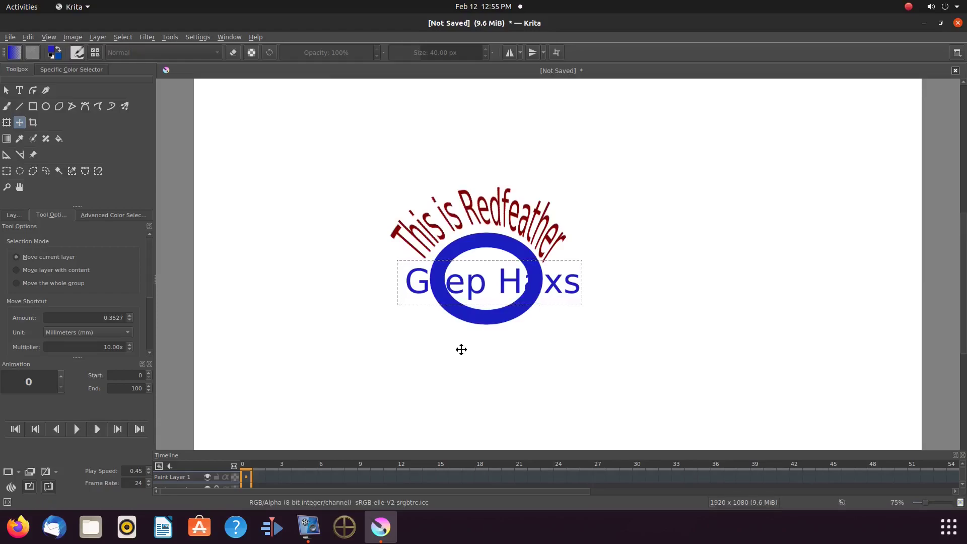
click(7, 123)
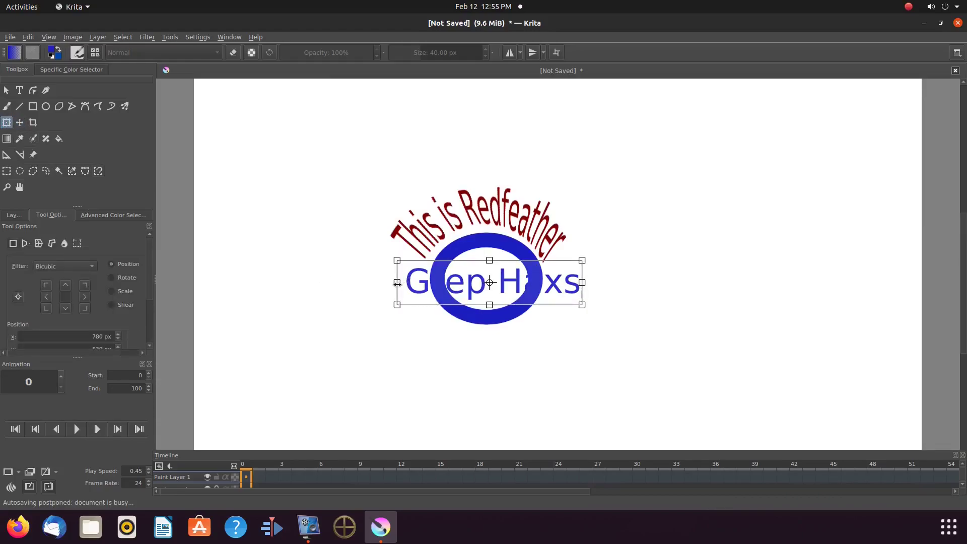
drag(396, 283, 397, 284)
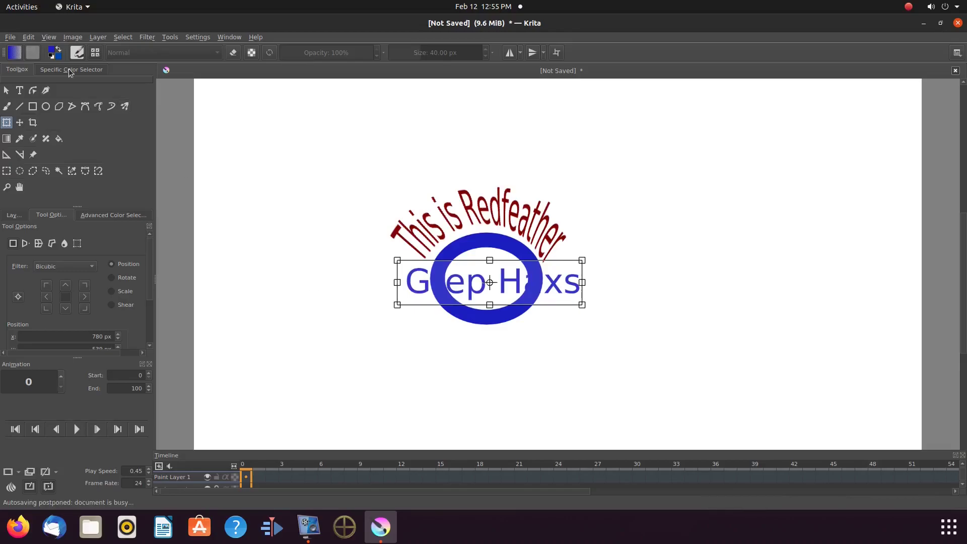
click(28, 39)
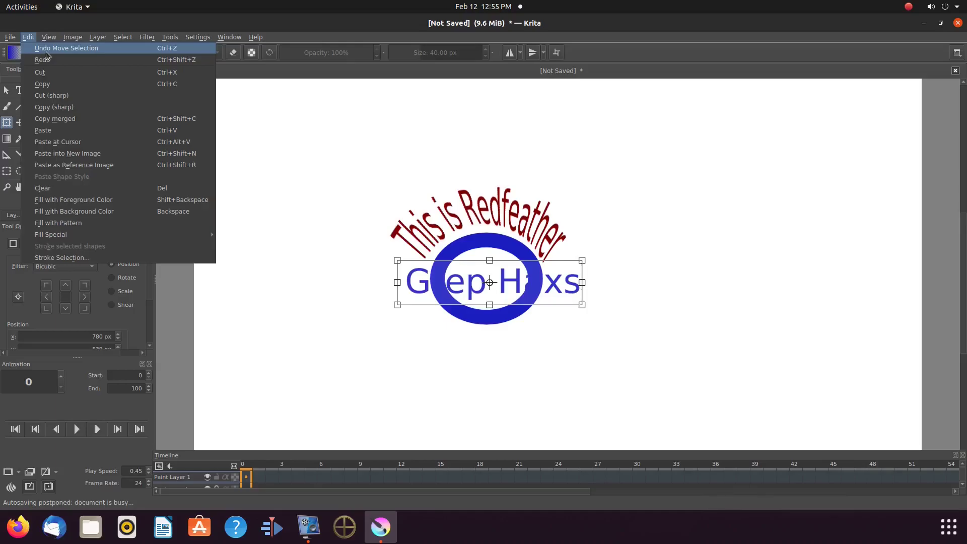
key(Escape)
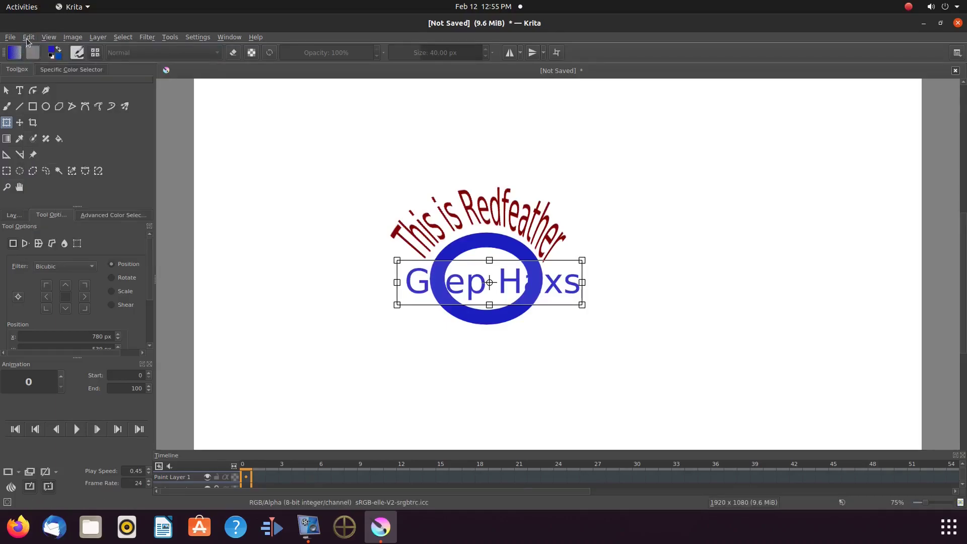
click(29, 37)
key(Escape)
click(27, 39)
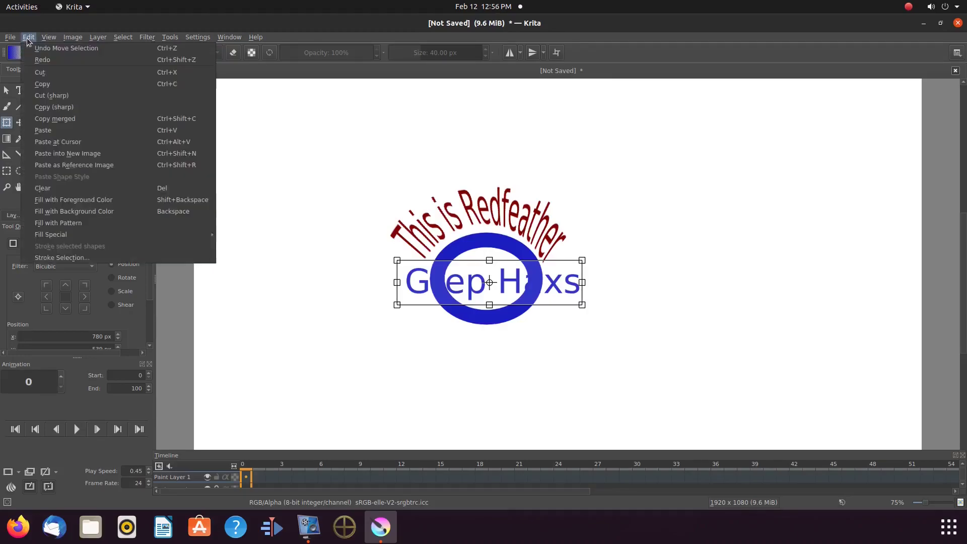
click(49, 54)
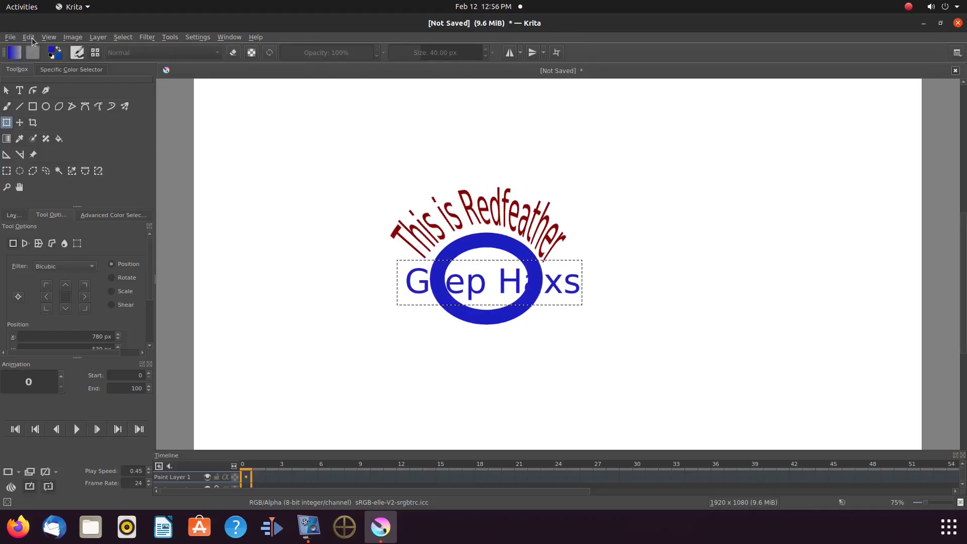
Undo the last move of "Grep Haxs" and scale the text down until it is narrower than the blue ring's opening
click(28, 37)
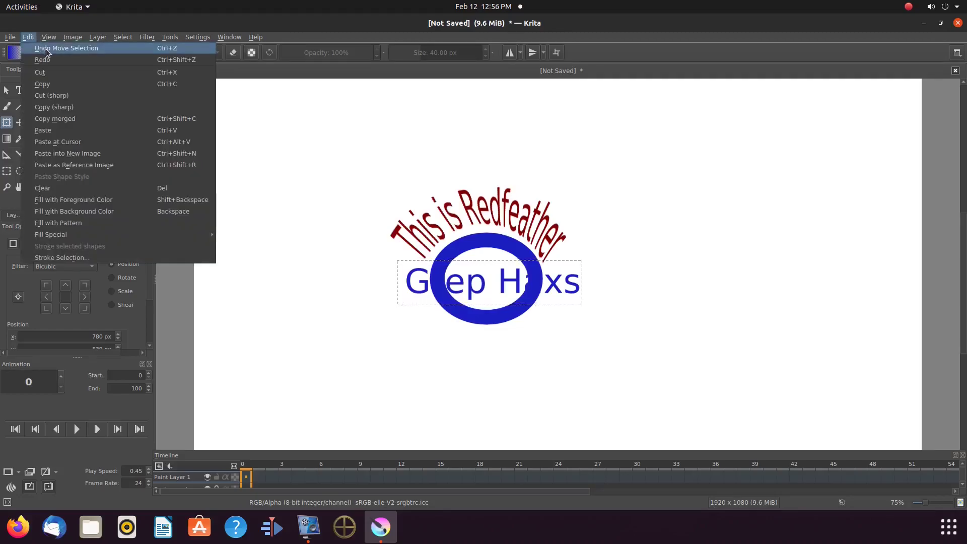
click(47, 52)
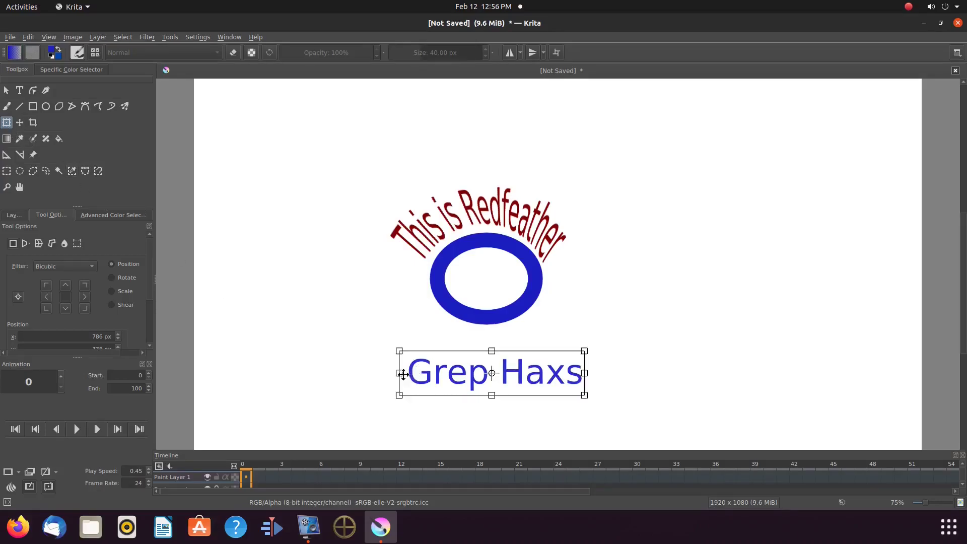
drag(398, 373, 433, 373)
drag(586, 372, 542, 375)
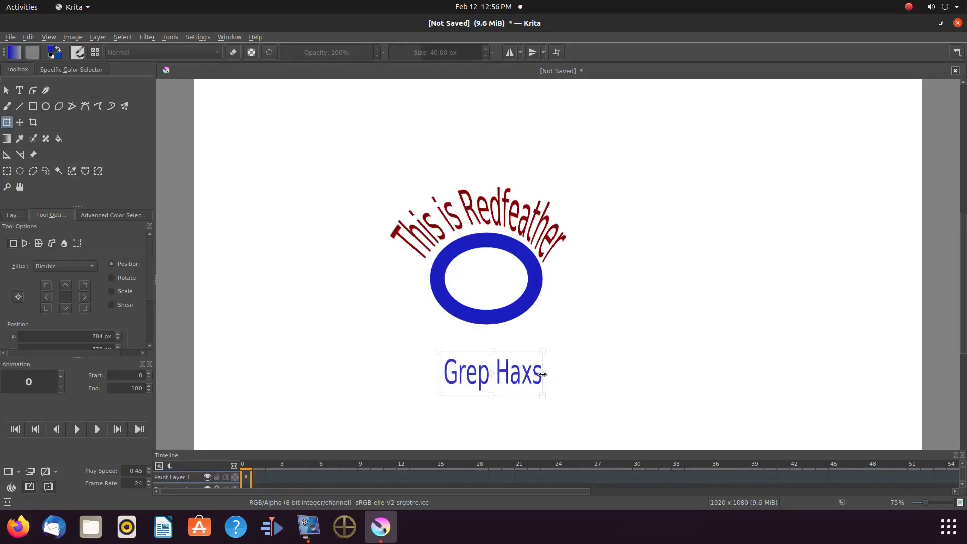
drag(491, 395, 491, 387)
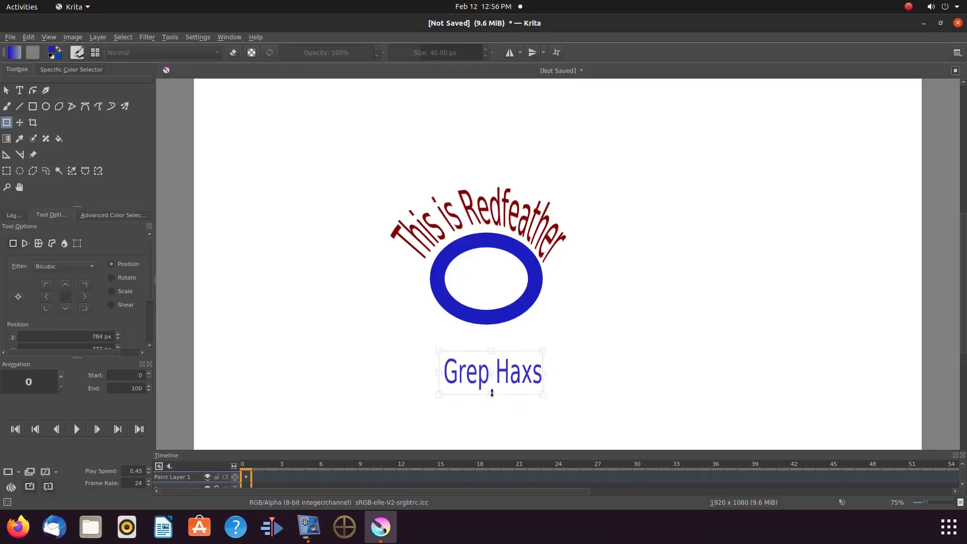
drag(541, 369, 480, 371)
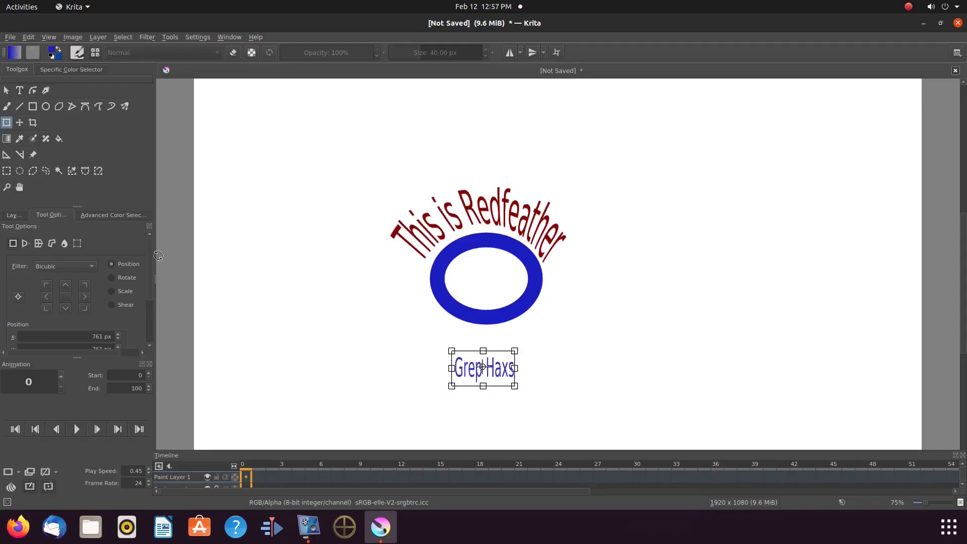
Move "Grep Haxs" into the ring's opening, stretch it slightly on all sides to fill the space, and clear the selection
click(21, 124)
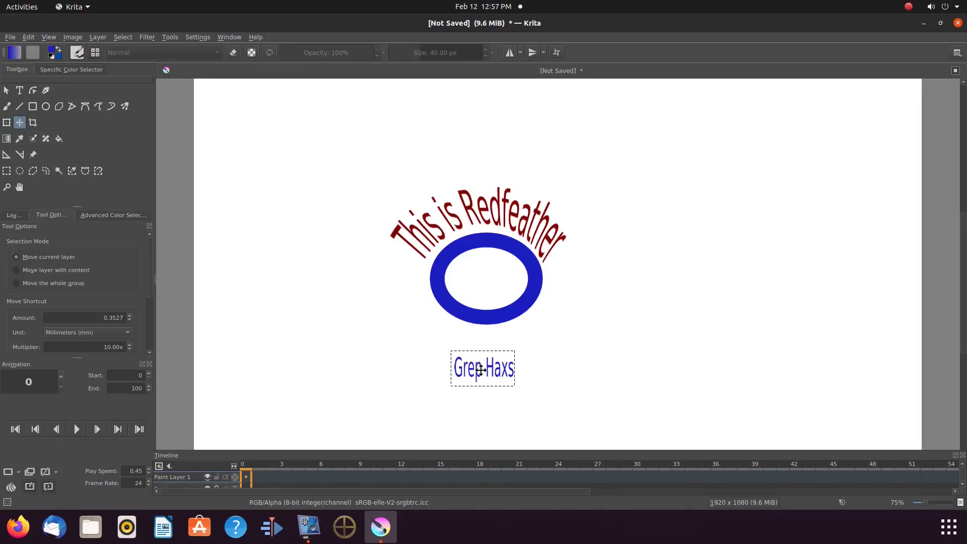
drag(479, 368, 482, 284)
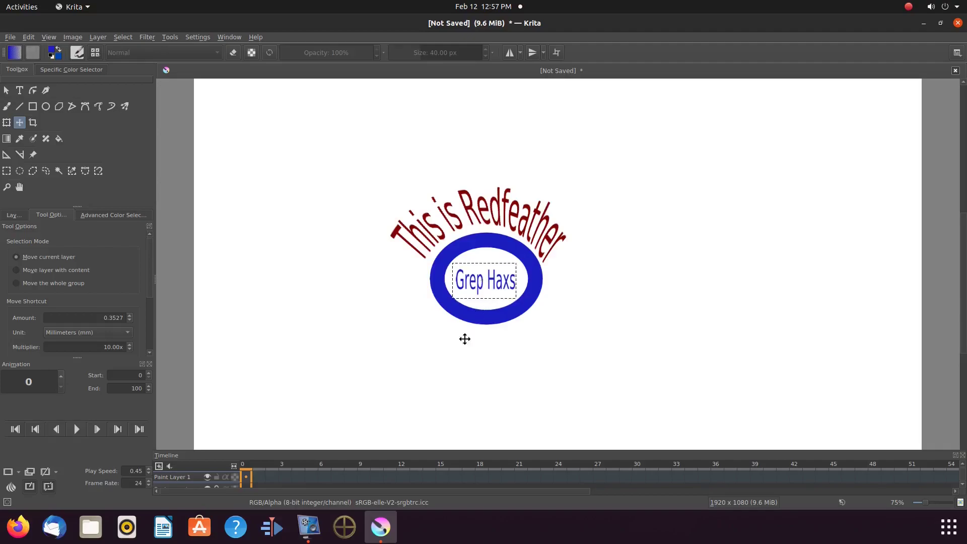
click(7, 122)
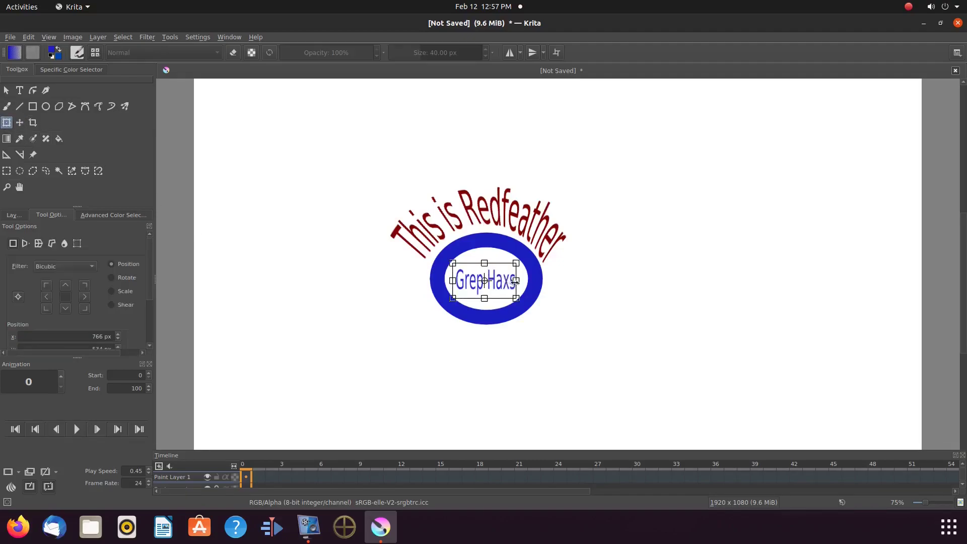
drag(516, 281, 521, 281)
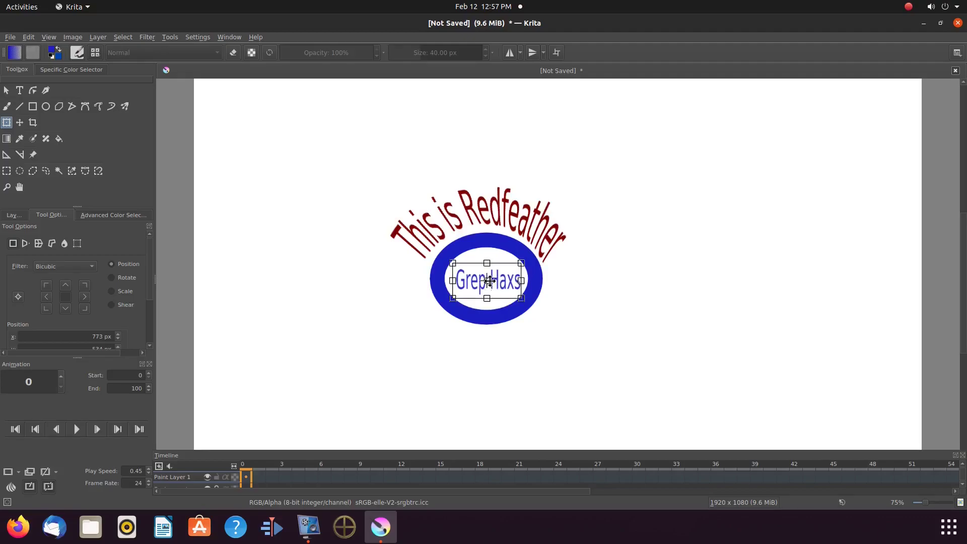
drag(487, 263, 487, 259)
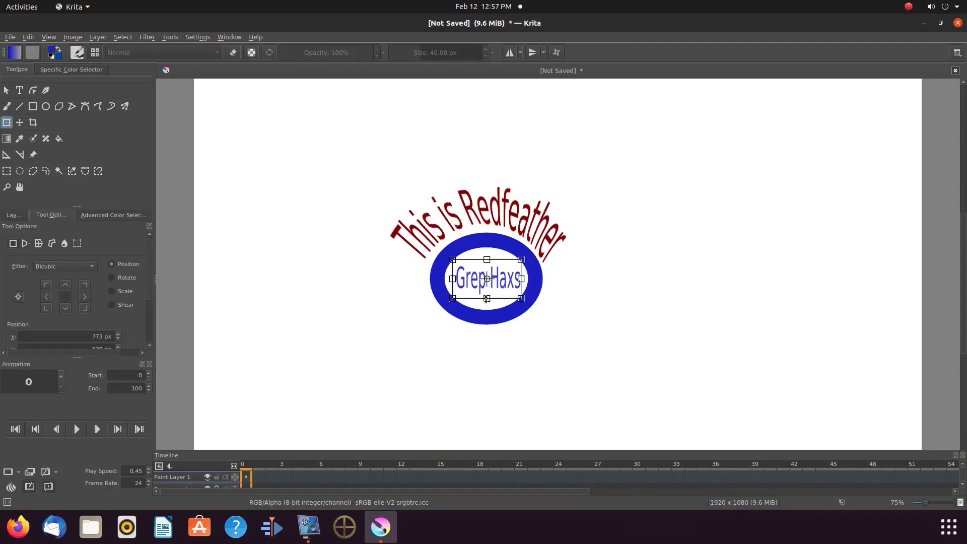
drag(486, 299, 486, 301)
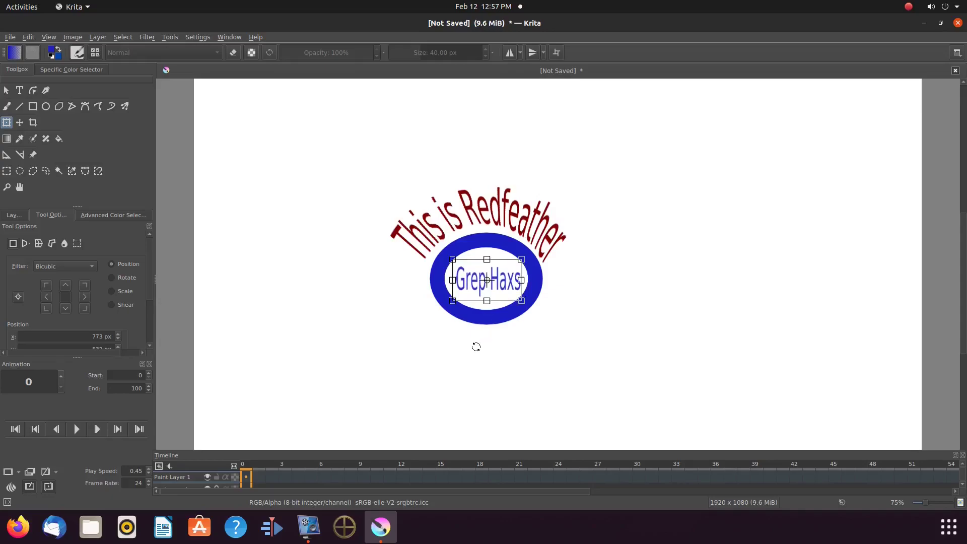
drag(451, 280, 450, 279)
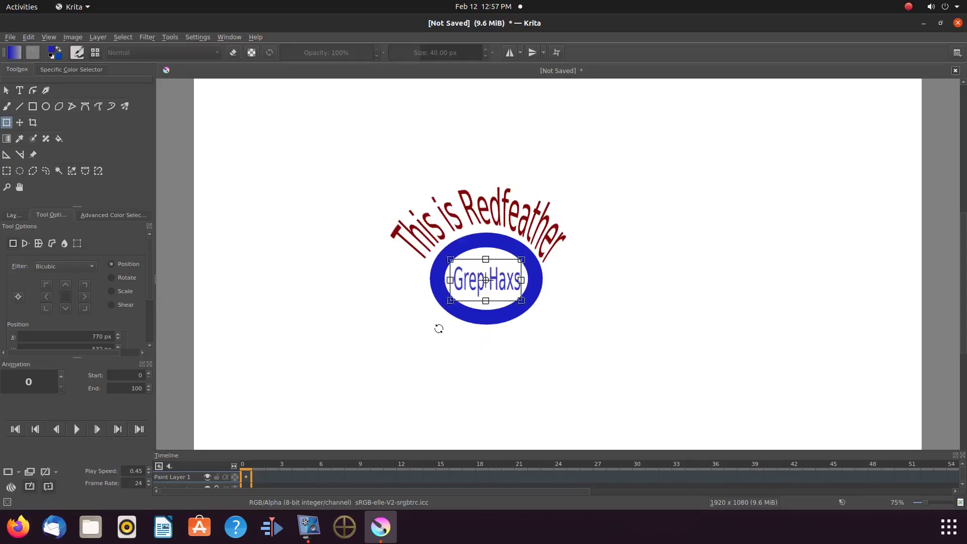
click(123, 36)
click(132, 59)
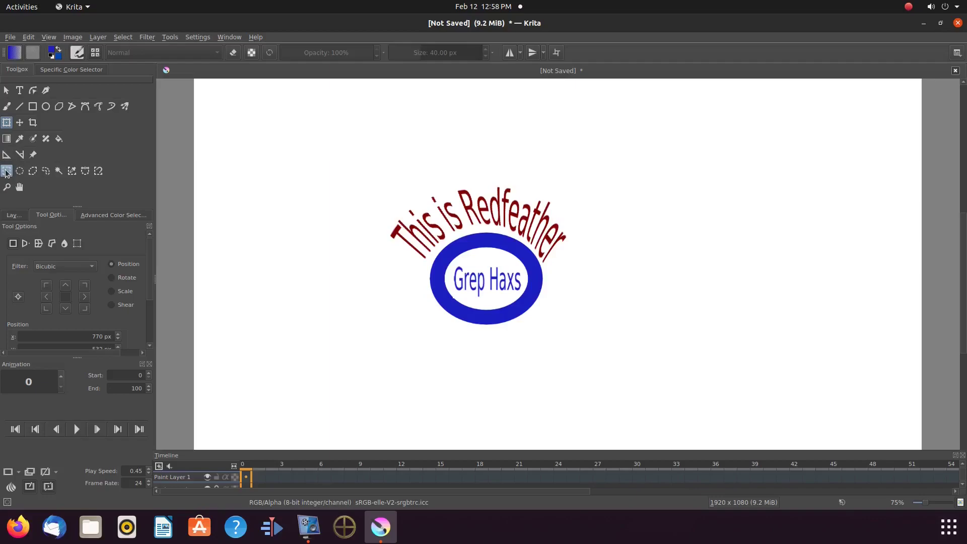
Choose a green foreground colour and fill the white area around the ring and text with it
click(6, 173)
key(b)
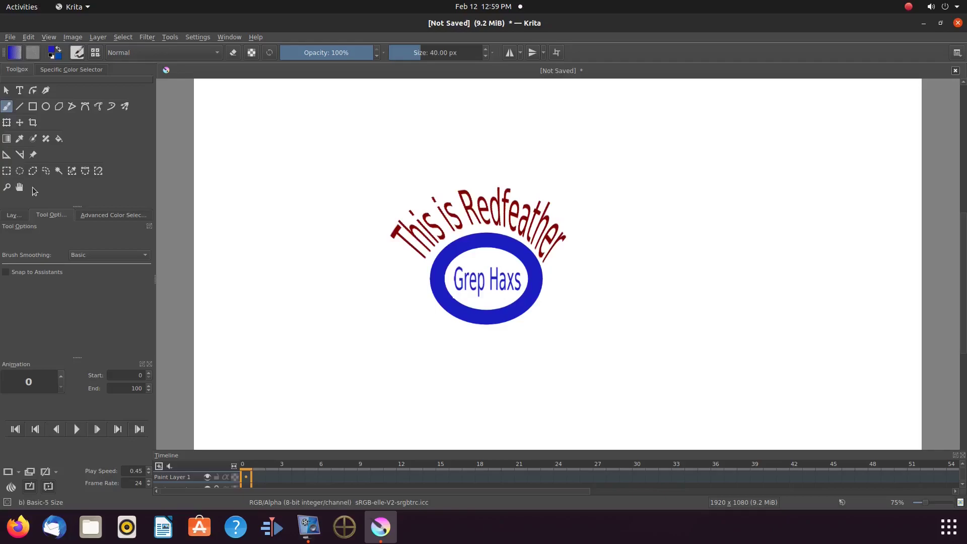
click(102, 217)
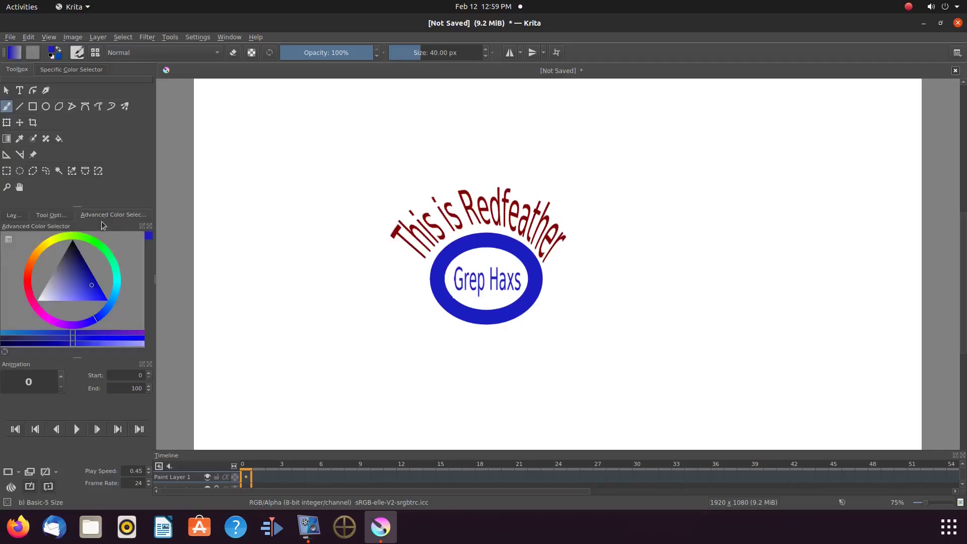
drag(114, 260, 121, 255)
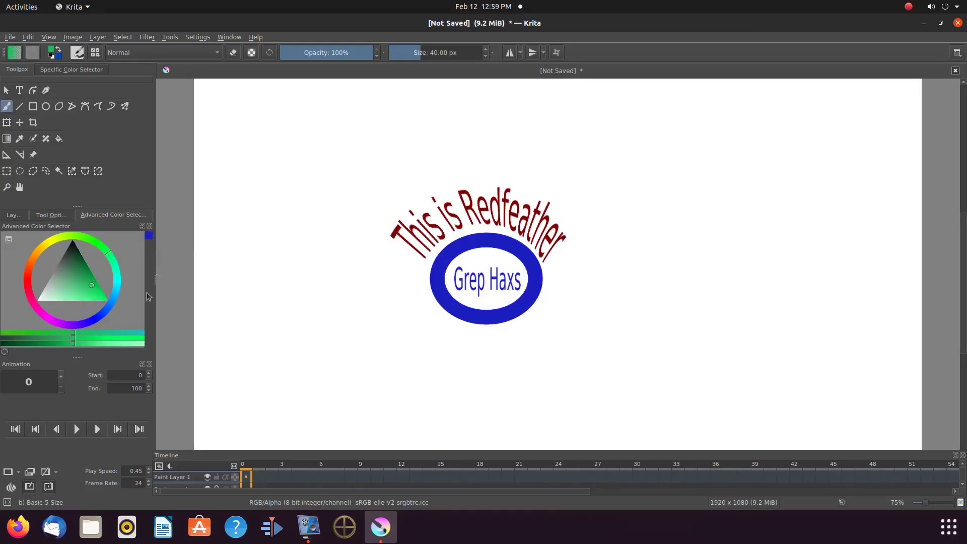
click(59, 138)
click(292, 189)
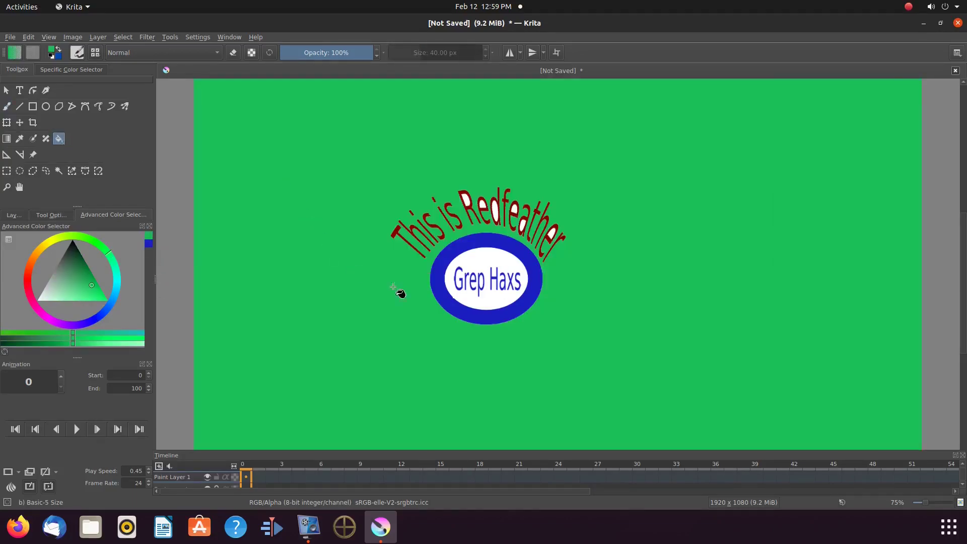
Fill the ring's interior and the enclosed letter areas of "Grep Haxs" with the same green
click(478, 301)
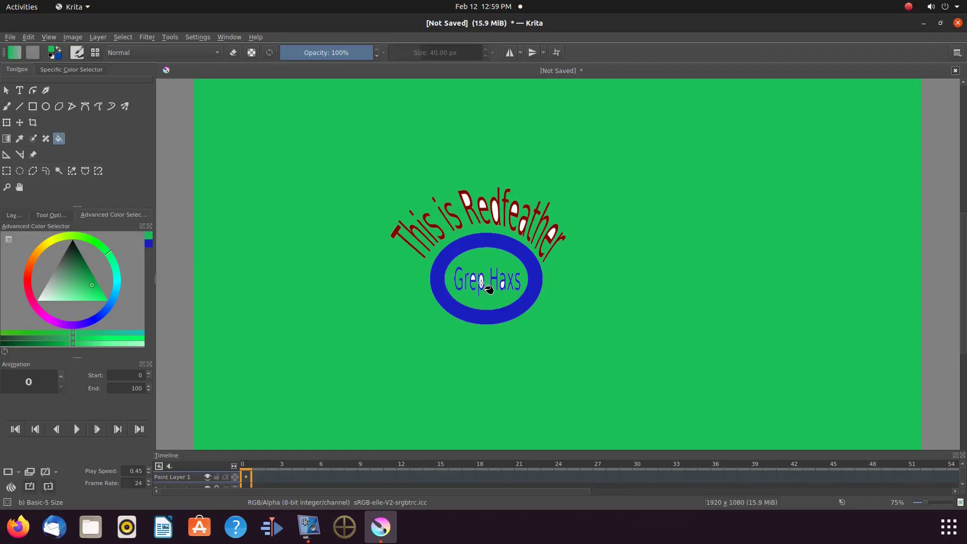
click(481, 284)
click(502, 284)
click(470, 279)
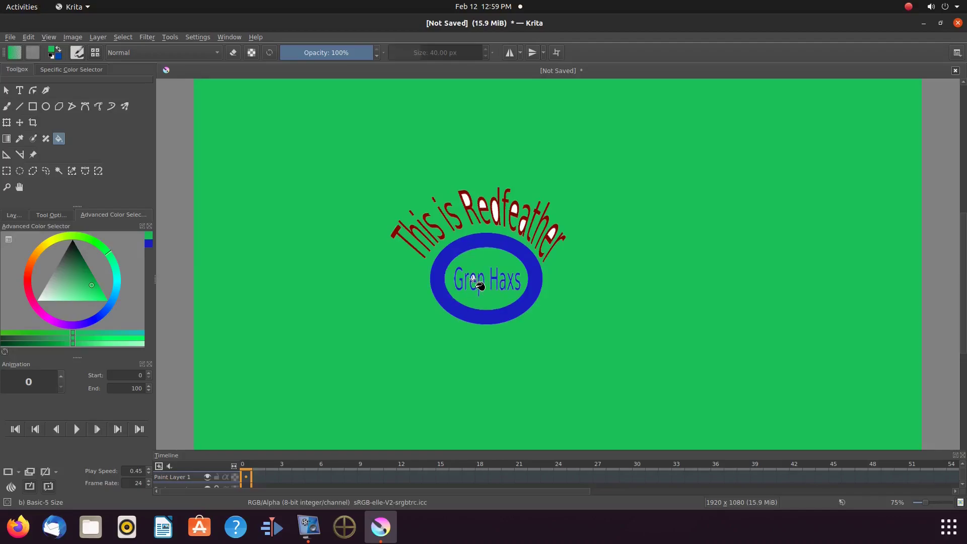
Fill the white enclosed letter areas of the arched "This is Redfeather" with green
click(551, 236)
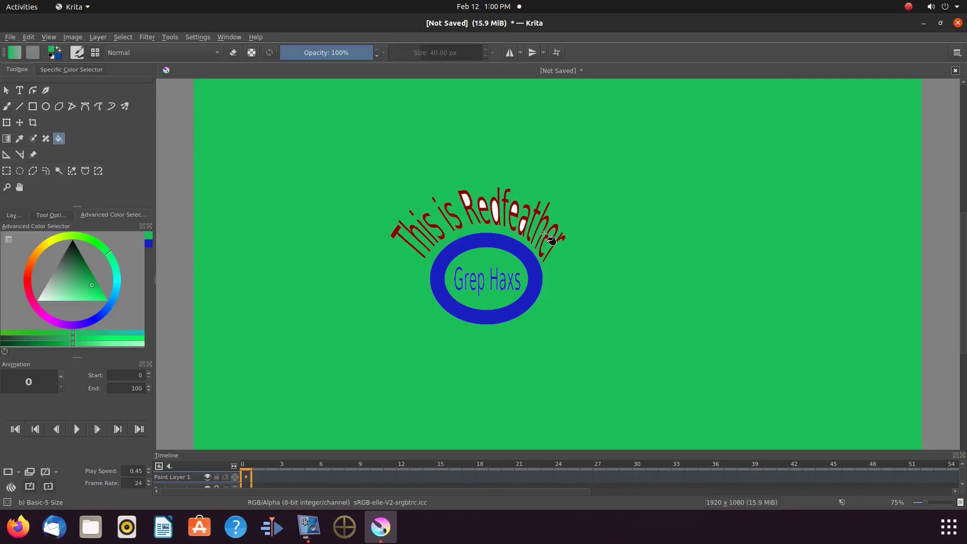
click(514, 209)
click(496, 208)
click(481, 204)
click(464, 200)
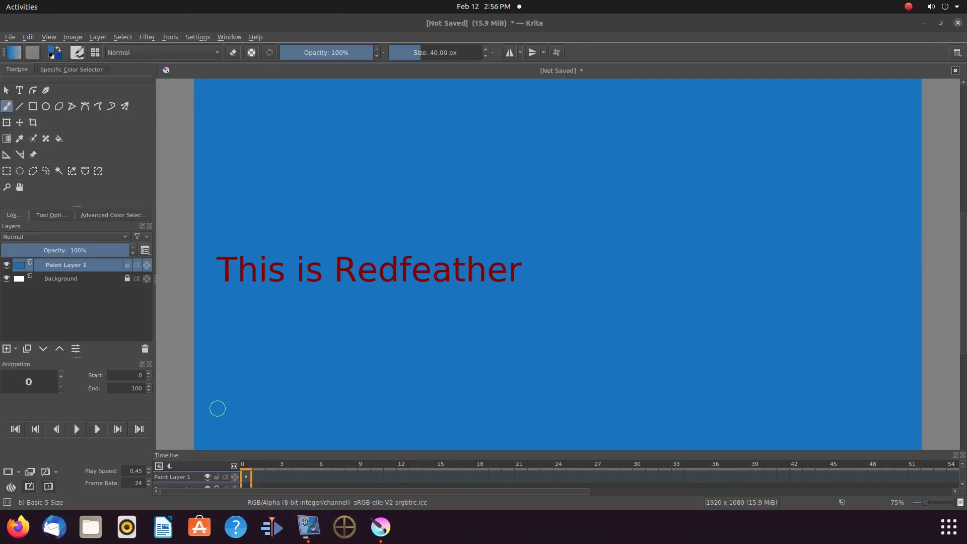
Select a rectangle around "This is Redfeather" on the blue canvas, fill its background with magenta, and clear the selection
click(7, 171)
click(7, 171)
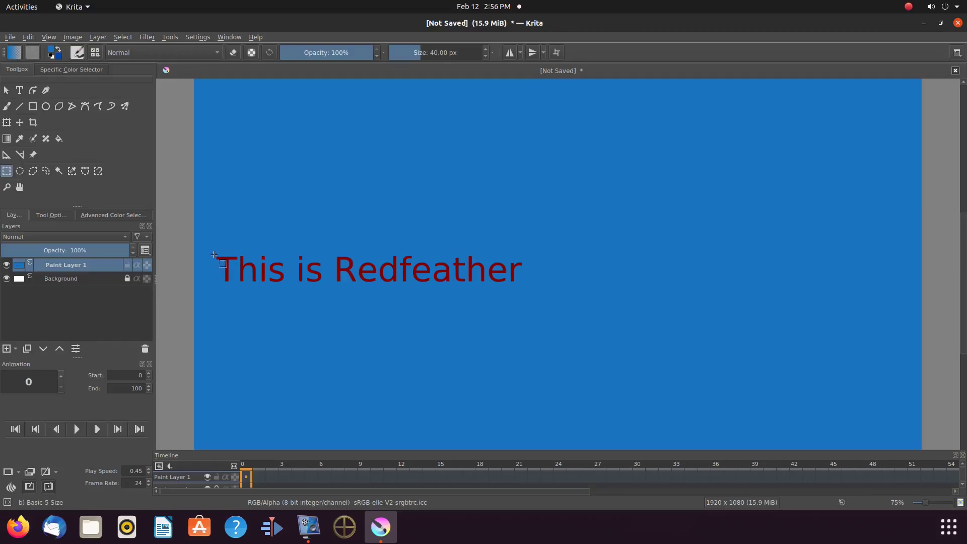
drag(214, 255, 398, 306)
click(117, 216)
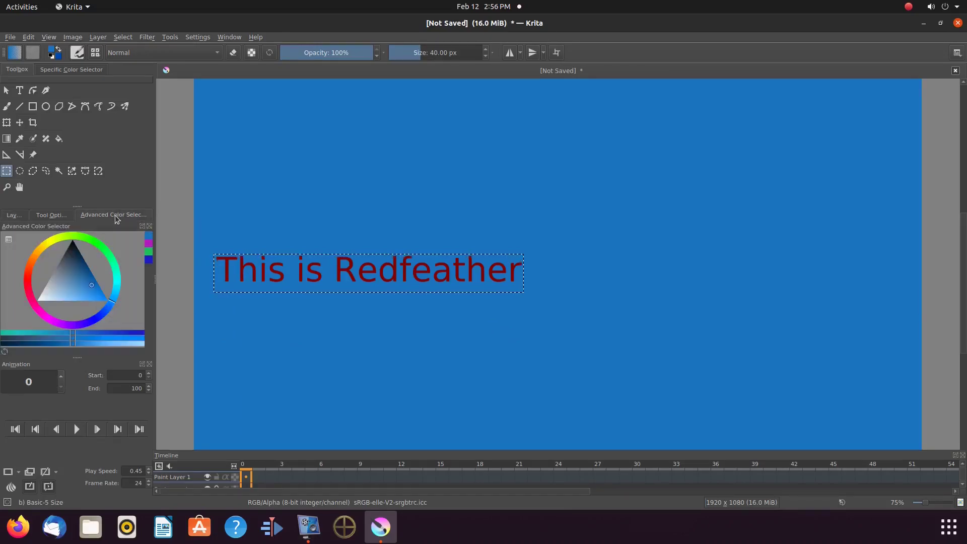
click(148, 244)
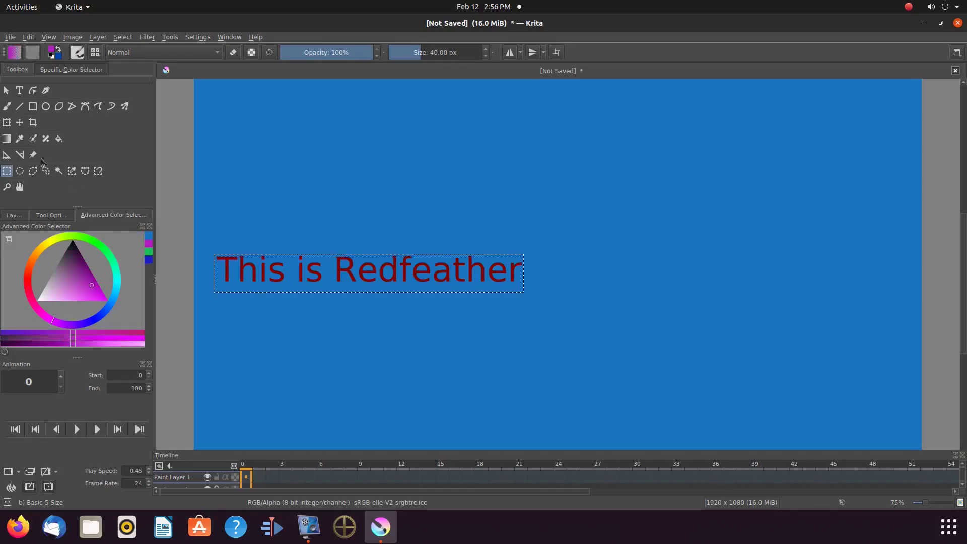
click(59, 139)
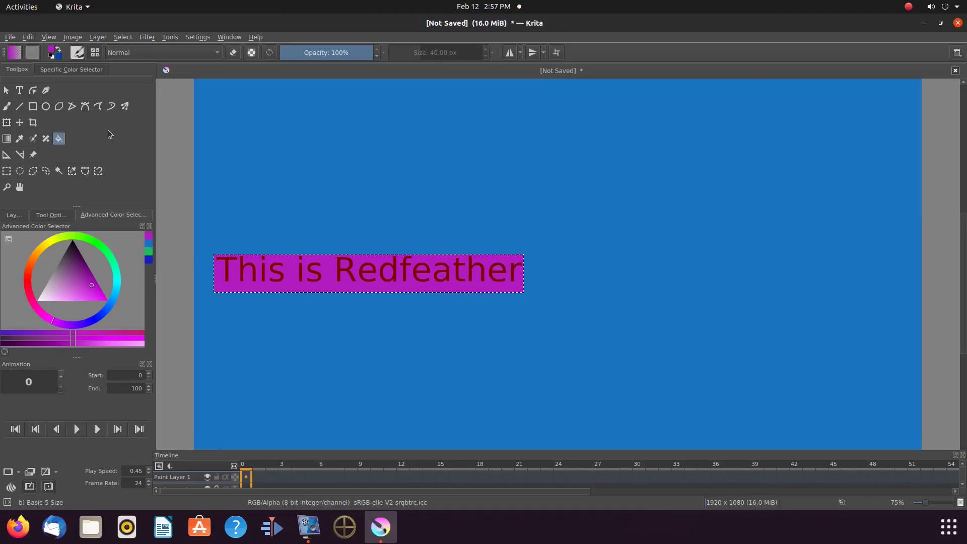
click(124, 38)
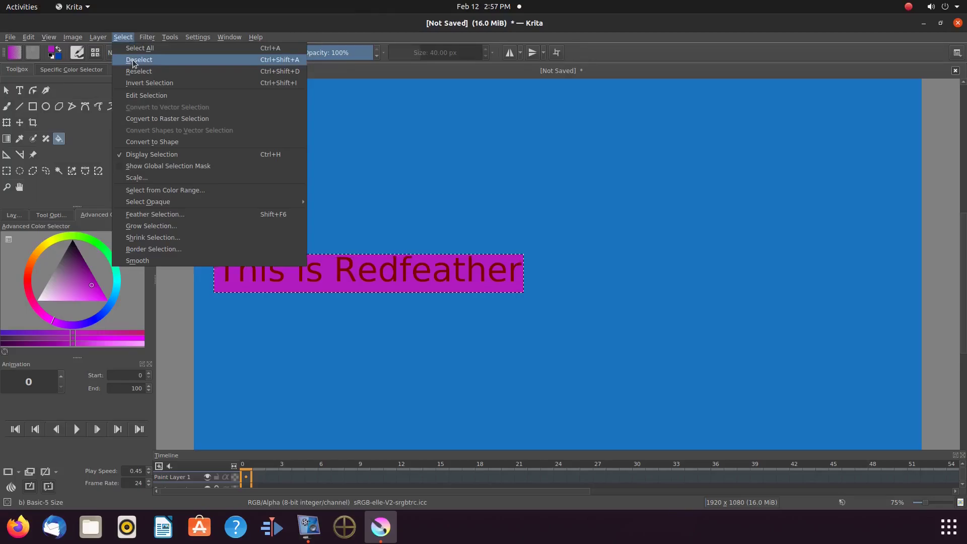
click(133, 60)
Create a duplicate frame at frame 3 and fill a rectangular selection around its text with green
right_click(292, 476)
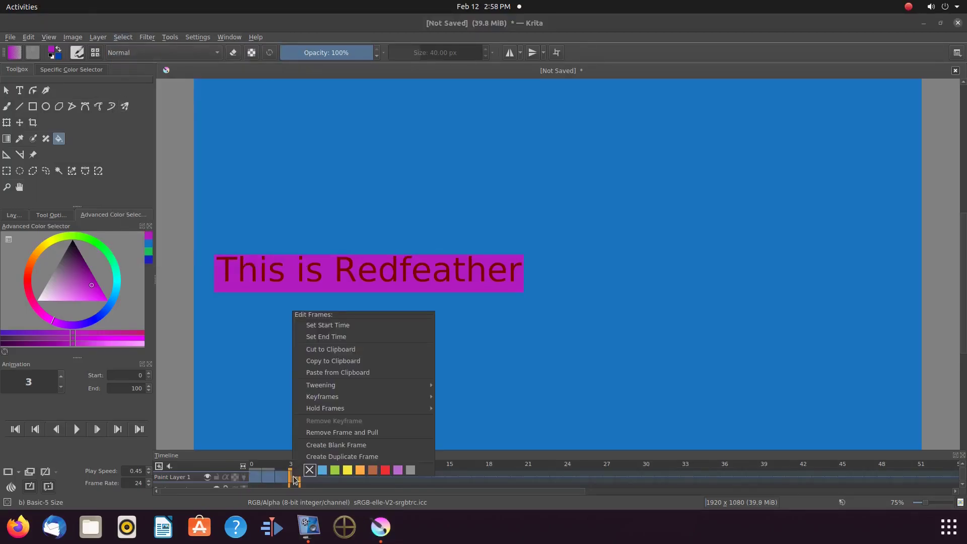
click(316, 456)
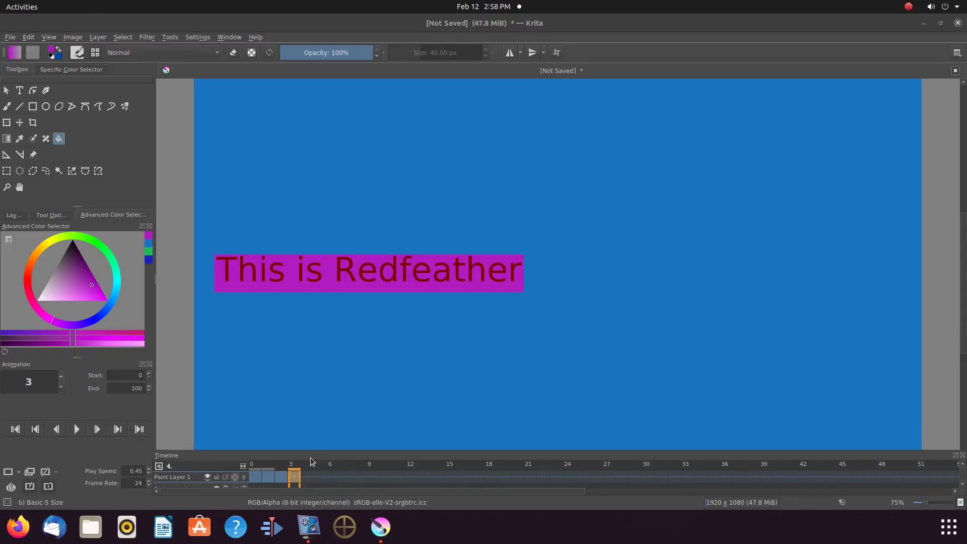
click(7, 172)
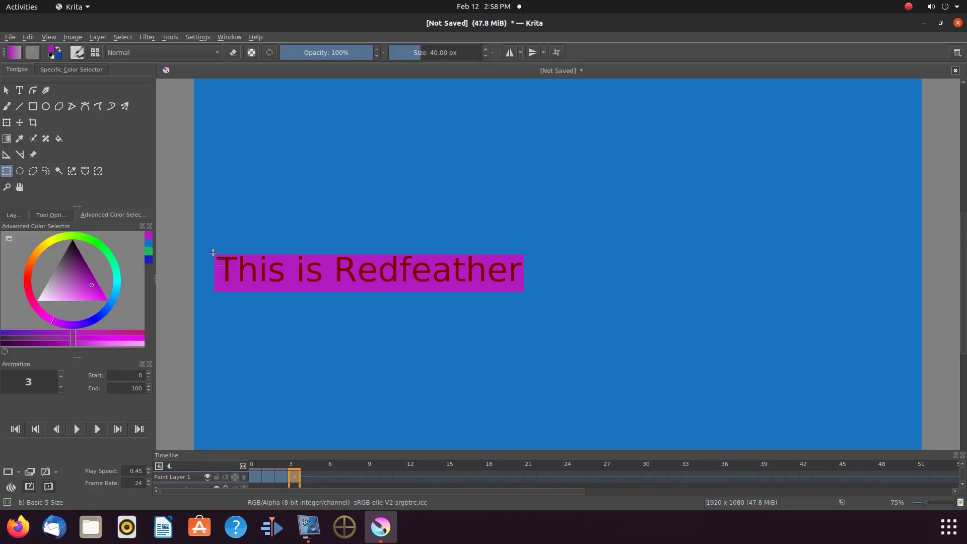
drag(213, 252, 525, 292)
click(148, 252)
key(f)
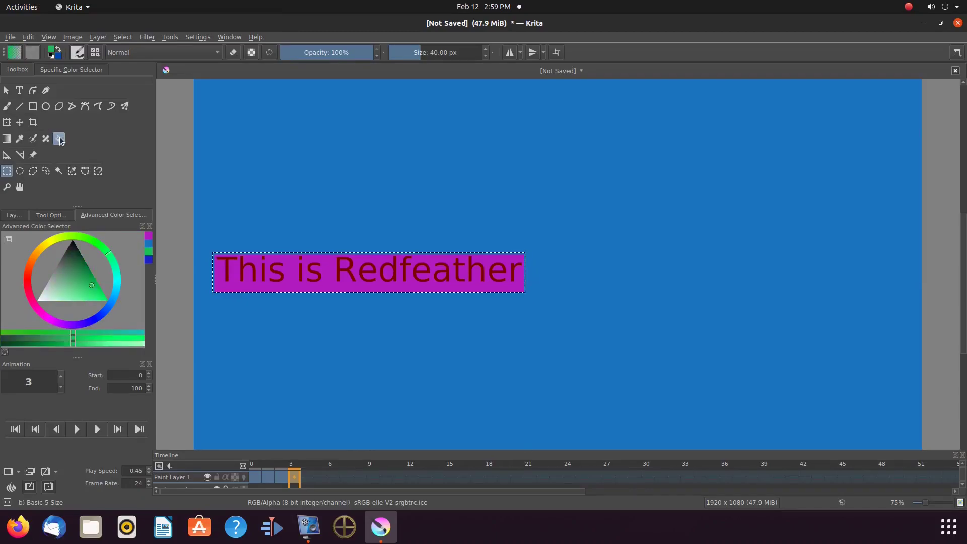
click(234, 283)
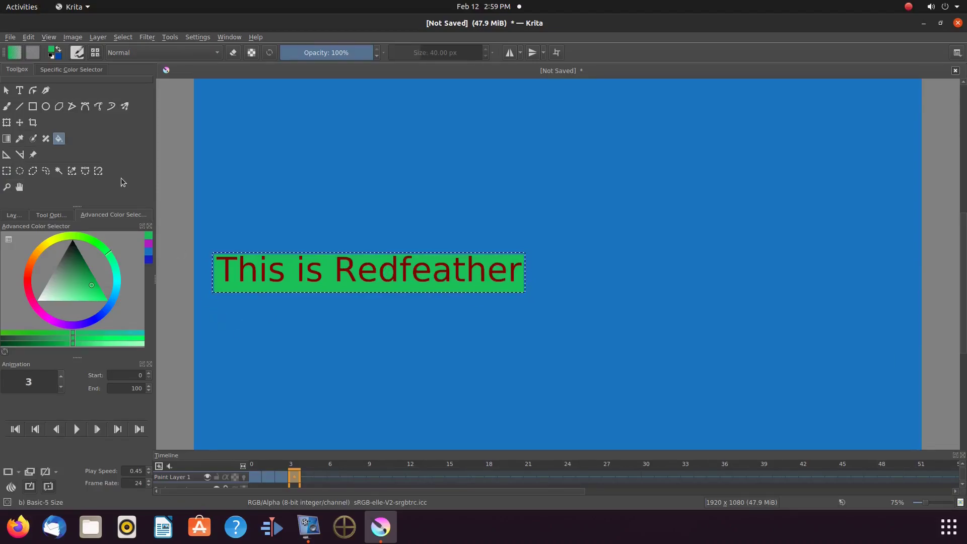
Turn on onion skins for Paint Layer 1, move the selected green text block right by about the width of "This", and deselect it
click(20, 122)
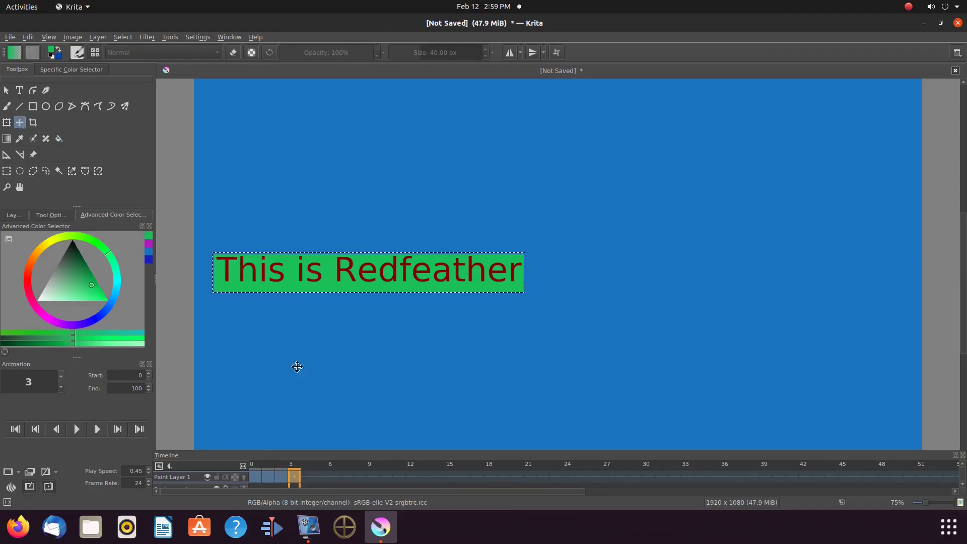
click(244, 478)
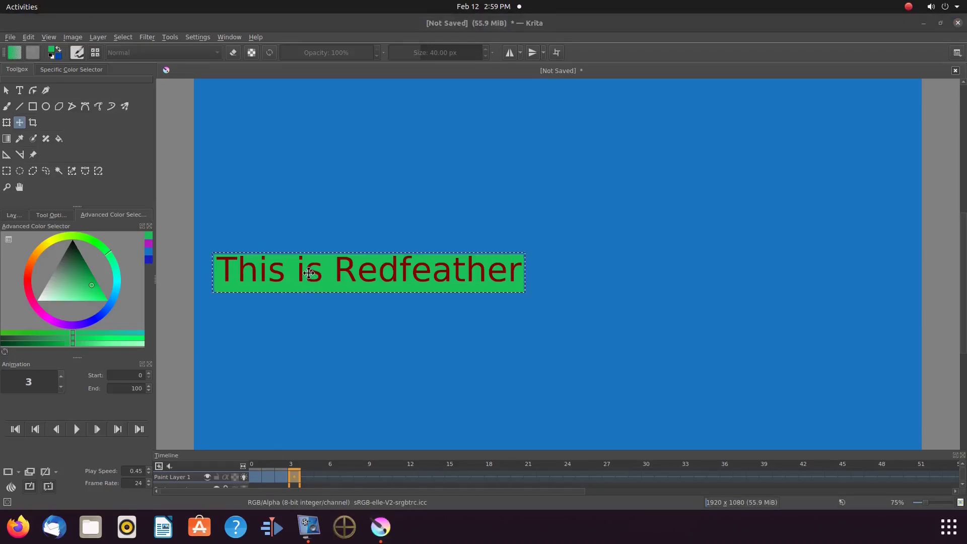
drag(308, 273, 385, 272)
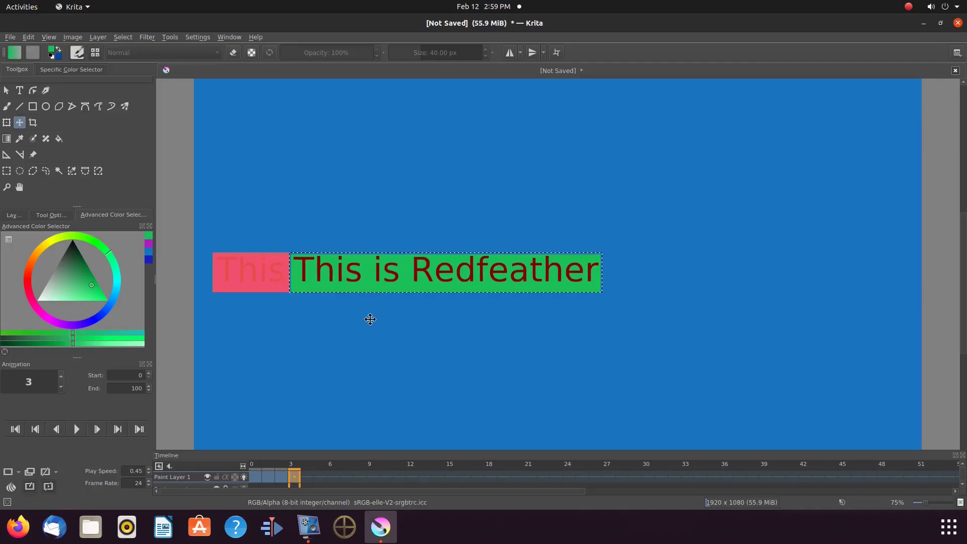
click(123, 37)
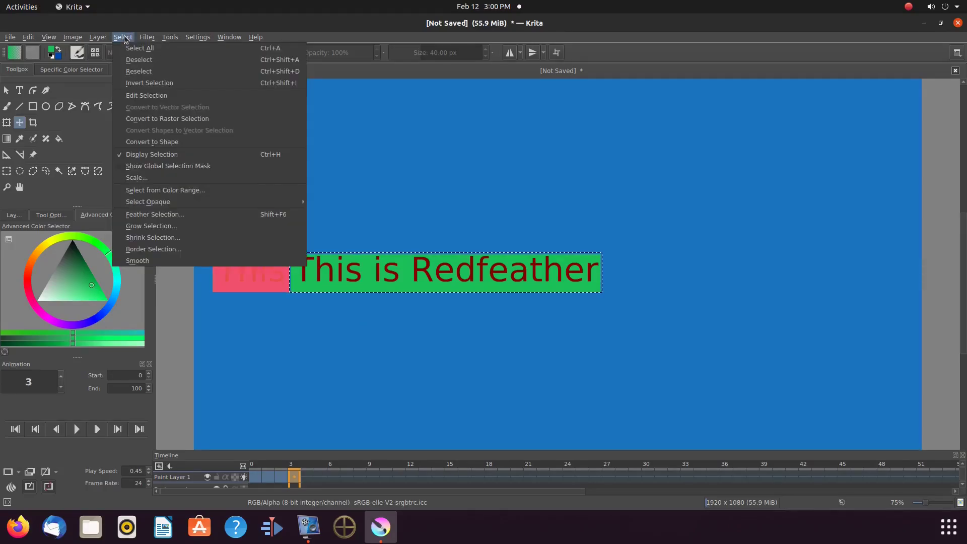
click(135, 60)
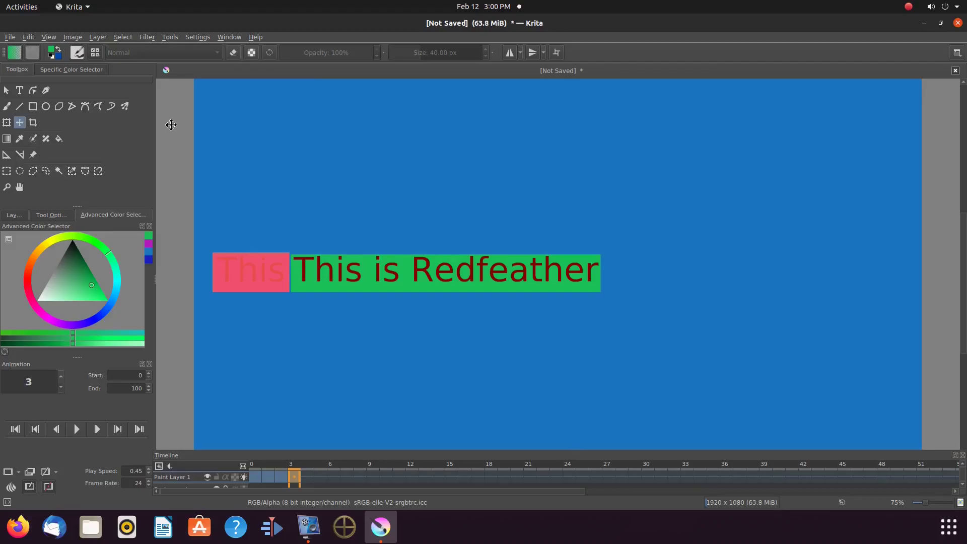
Fill the white area vacated by the green text block on frame 3 with the canvas blue
key(ctrl+z)
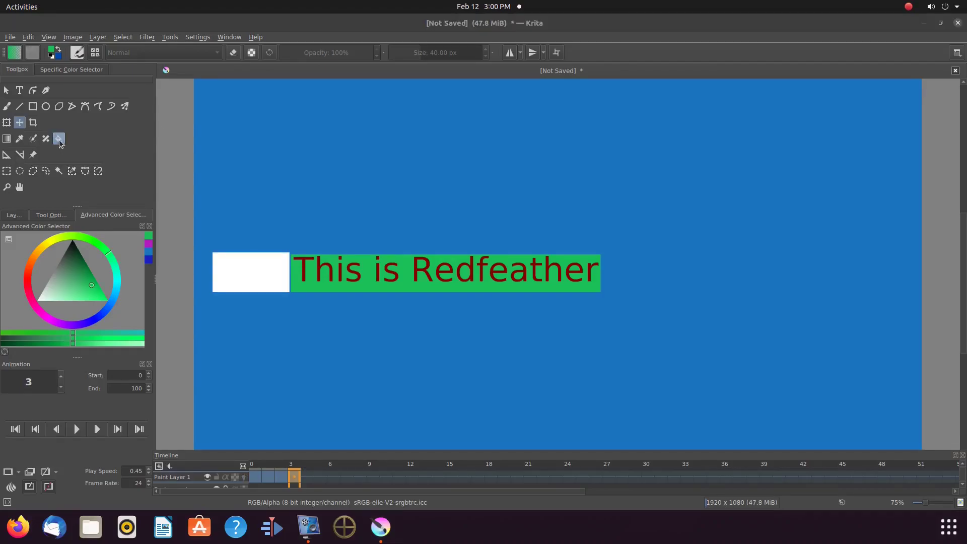
click(59, 139)
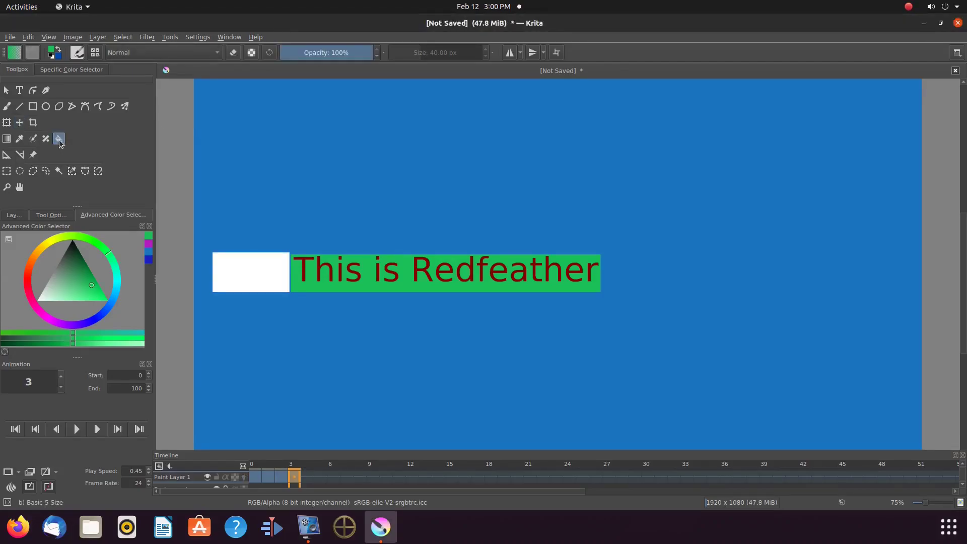
click(148, 251)
click(242, 273)
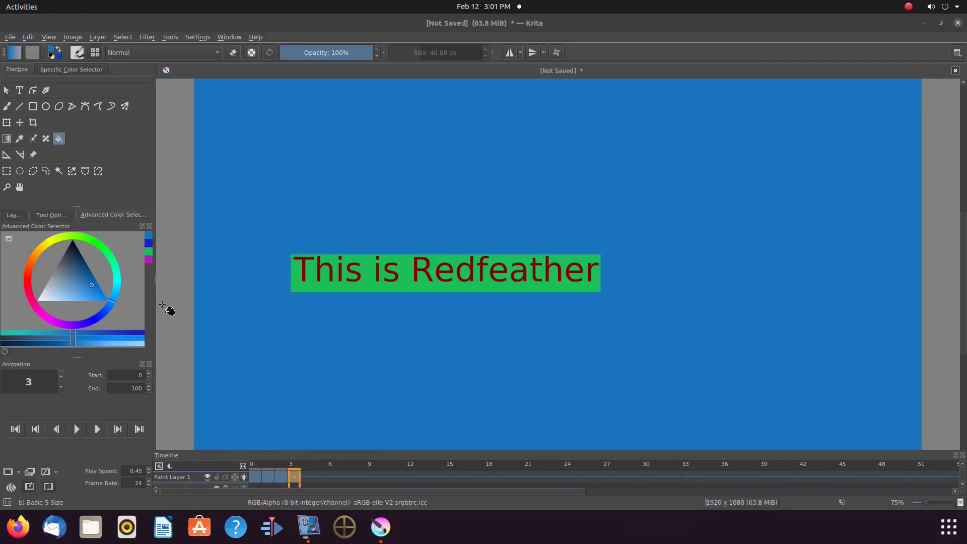
Create duplicate frames after frame 3, up to and including frame 6
key(b)
right_click(304, 480)
click(337, 463)
right_click(332, 479)
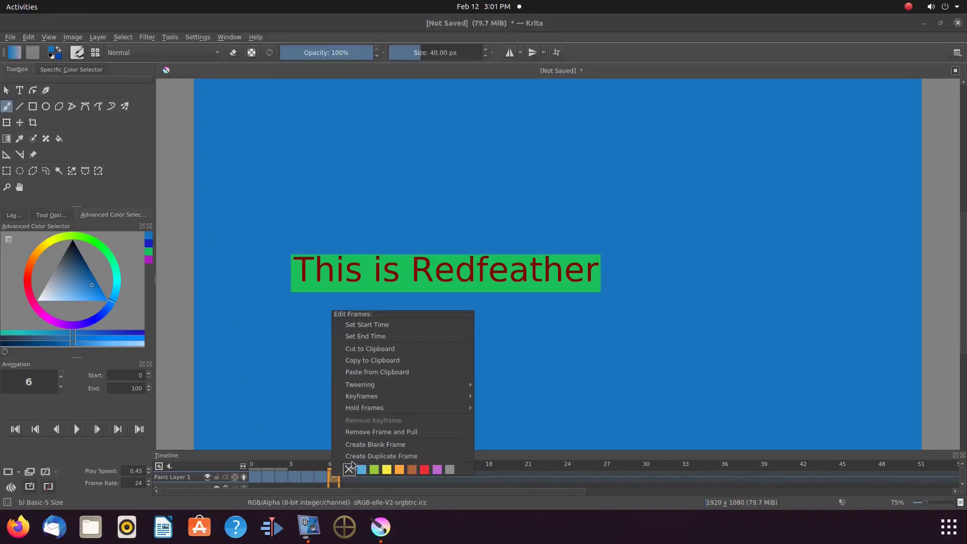
click(362, 455)
Select a rectangle around "This is Redfeather" on frame 6 and fill its green background with golden yellow
click(6, 171)
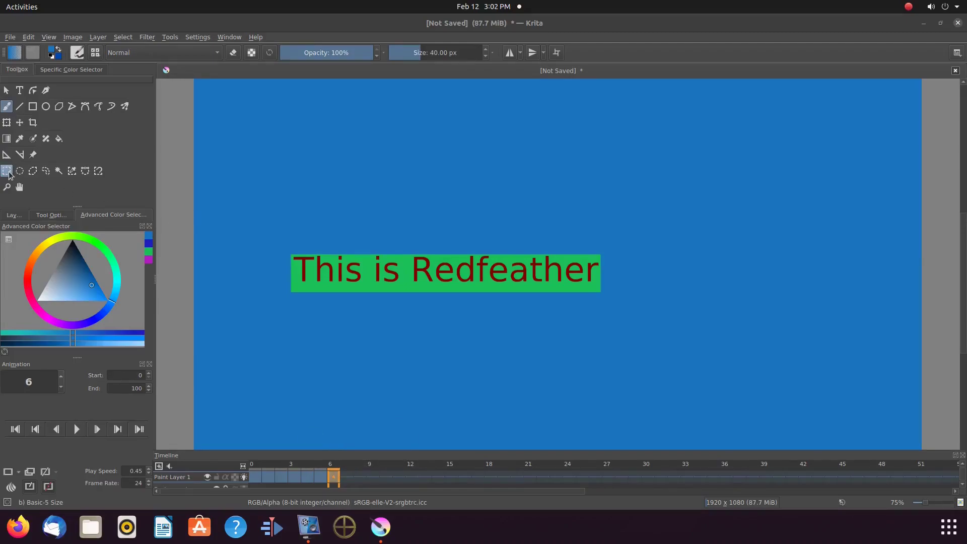
drag(288, 251, 602, 294)
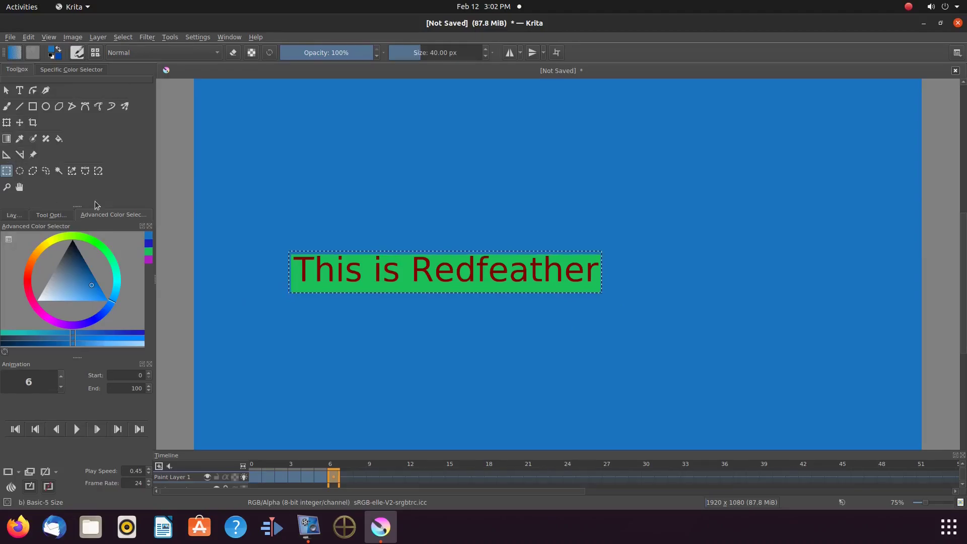
click(43, 246)
click(59, 138)
click(366, 277)
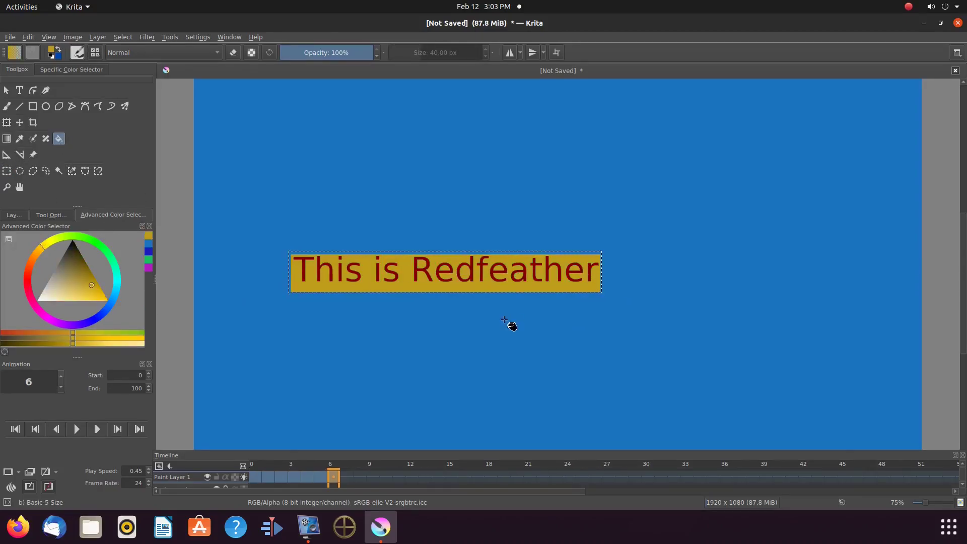
Move the selected yellow text block right by about the width of "This" and fill the vacated area with the canvas blue
click(19, 124)
drag(358, 280, 434, 280)
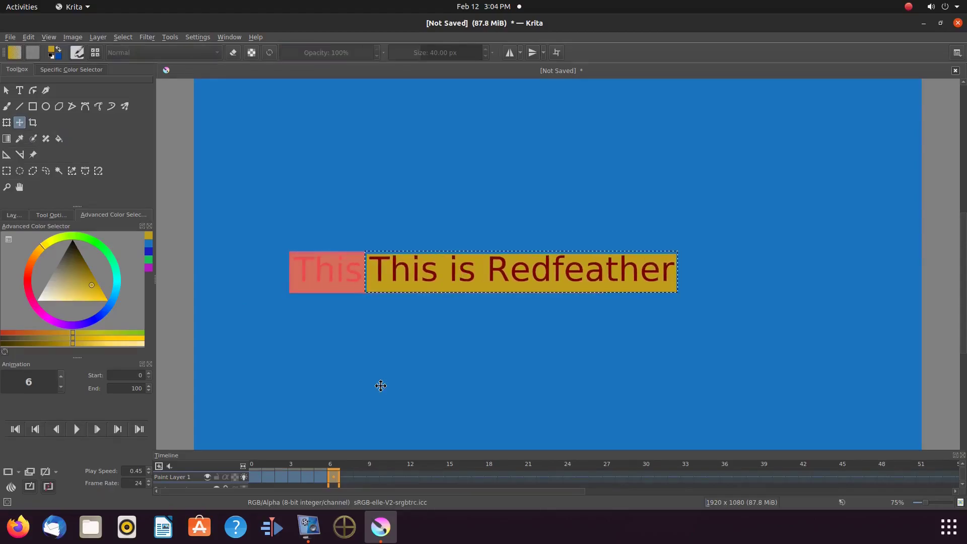
key(ctrl+shift+a)
click(59, 139)
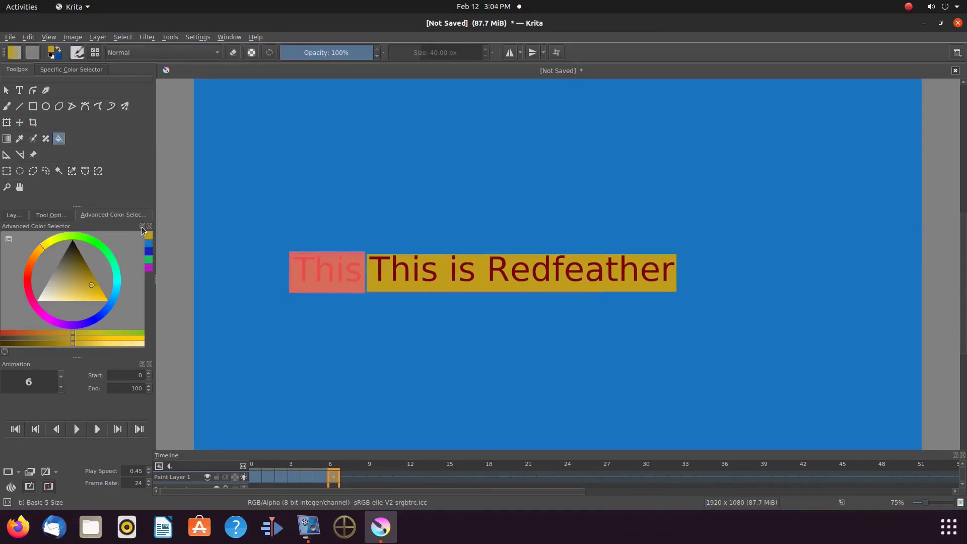
key(x)
click(300, 270)
Create duplicate frames after frame 6, up to and including frame 9
key(b)
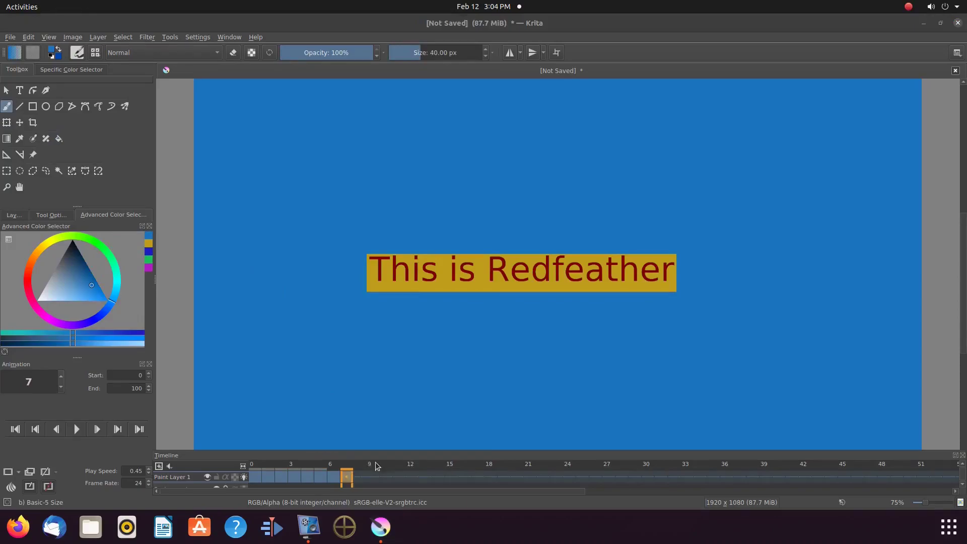
right_click(372, 477)
click(405, 457)
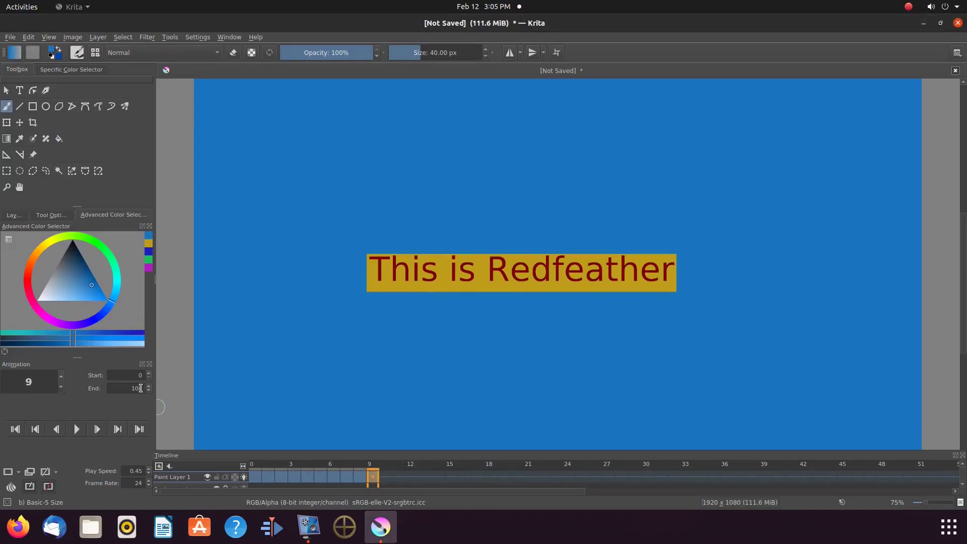
Set the animation's end frame to 9 and preview the playback
double_click(143, 388)
click(76, 429)
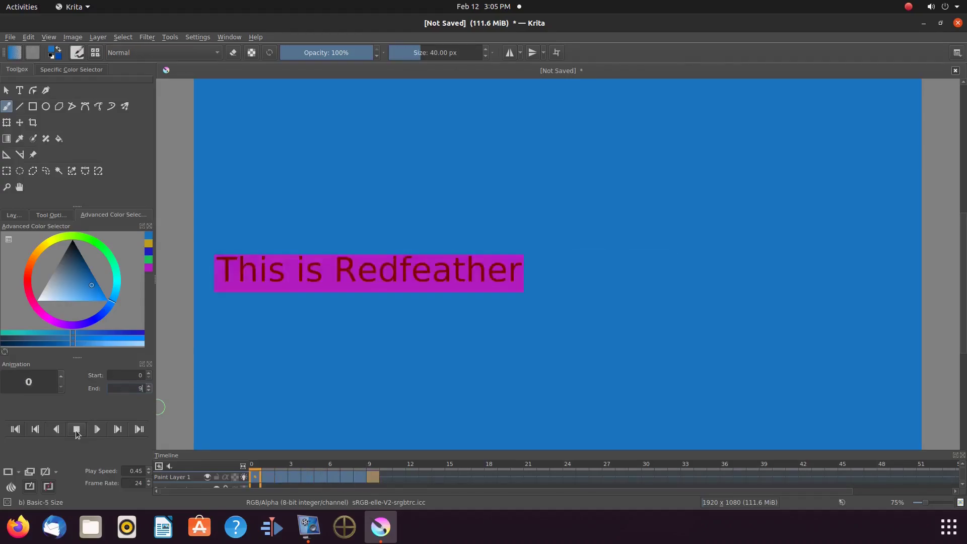
click(76, 433)
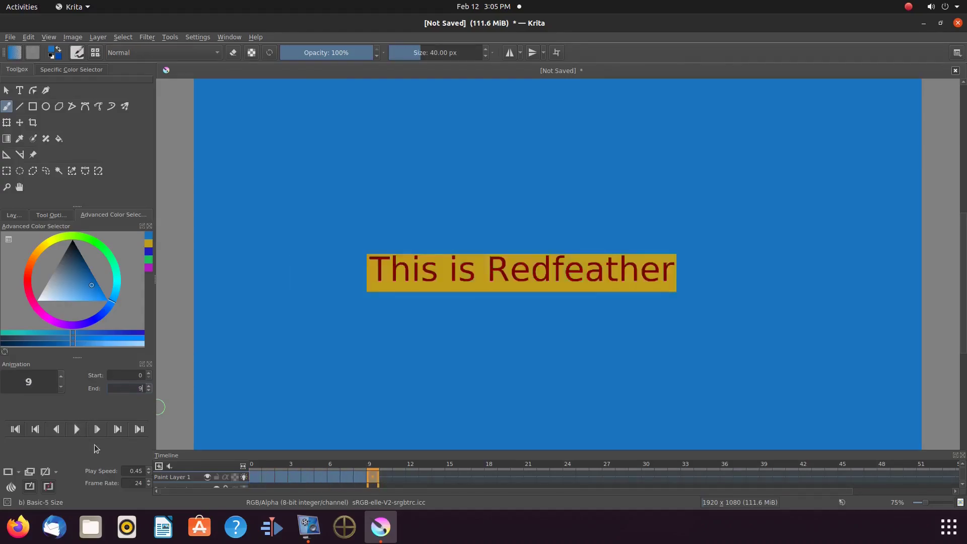
Preview the animation at a play speed of 0.25, and set the play speed to 0.35
click(148, 474)
click(77, 429)
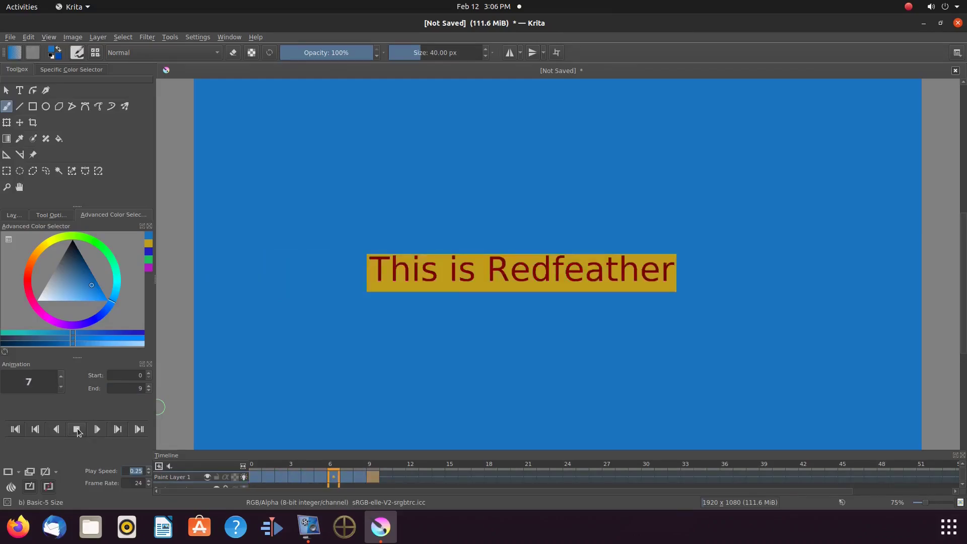
click(77, 429)
click(149, 474)
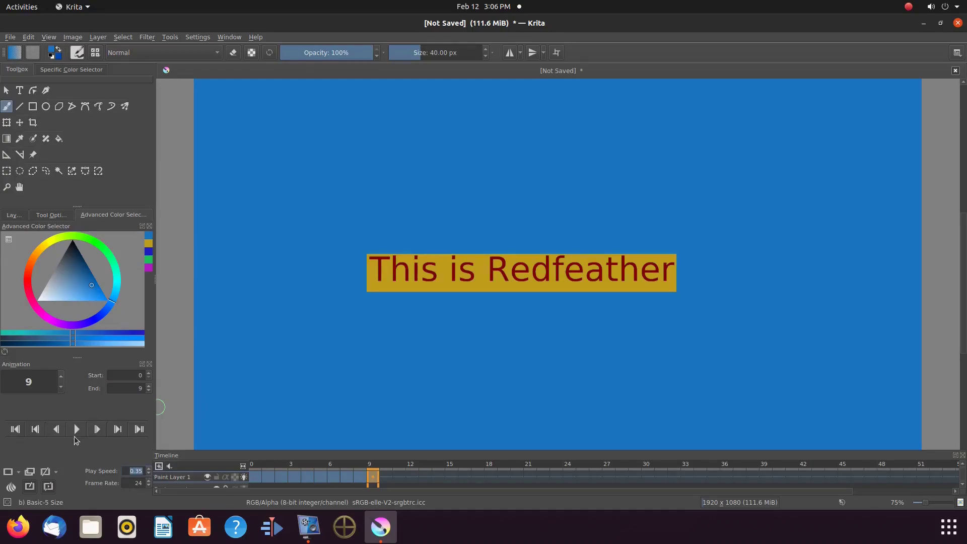